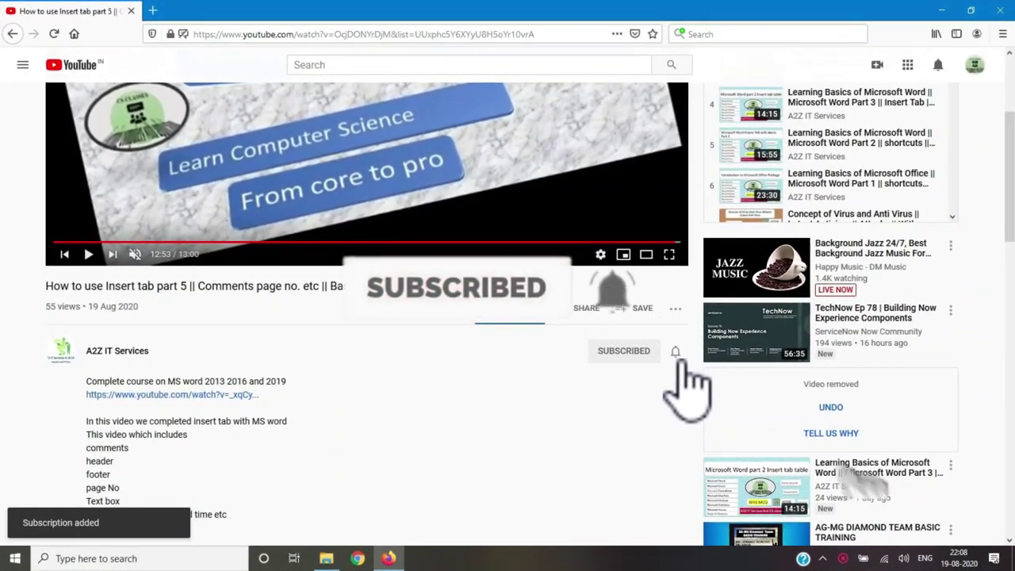
# Step: Set how often the A2Z IT Services channel sends notifications
pyautogui.click(676, 354)
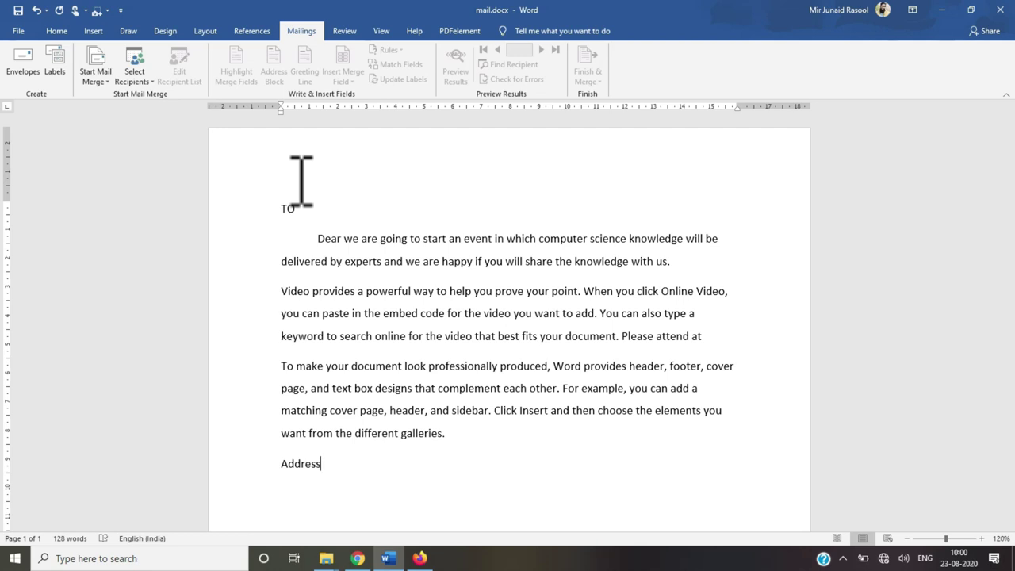
# Step: Insert two empty lines before 'TO' at the top of mail.docx
pyautogui.click(285, 209)
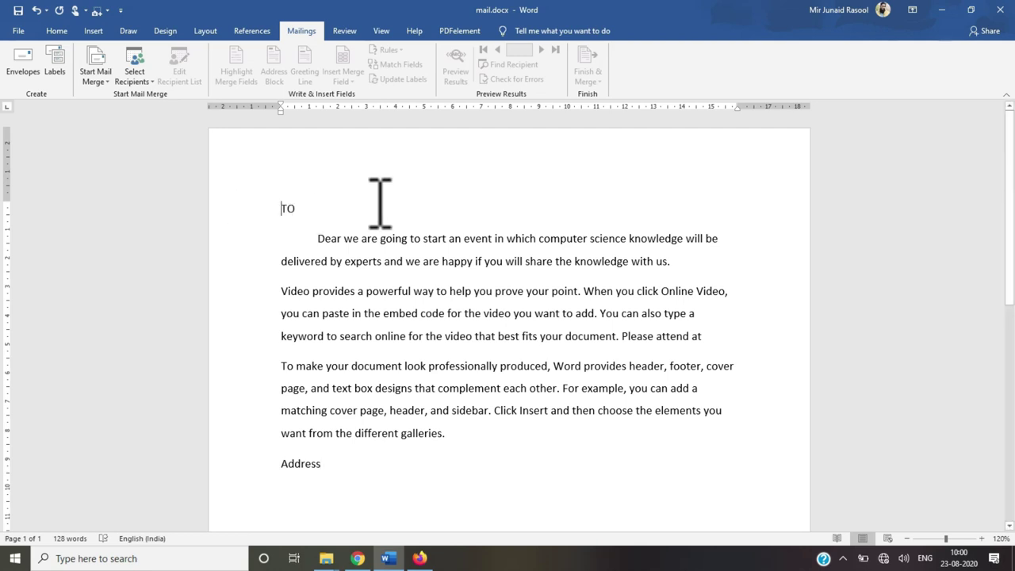
pyautogui.press('Return')
pyautogui.press('Return')
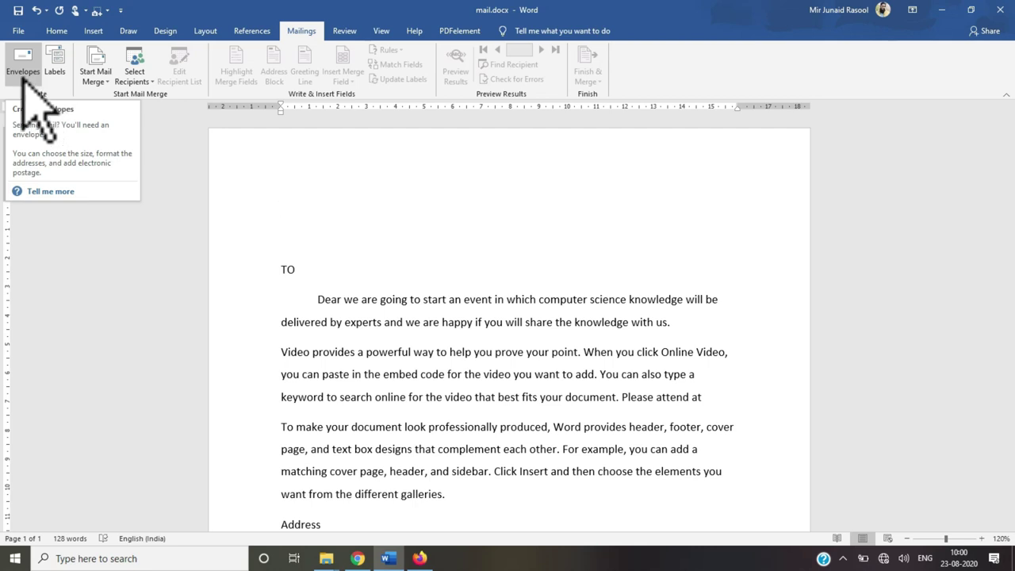
# Step: Add an envelope page with the typed two-line delivery address and the A2Z IT Services return address
pyautogui.click(24, 67)
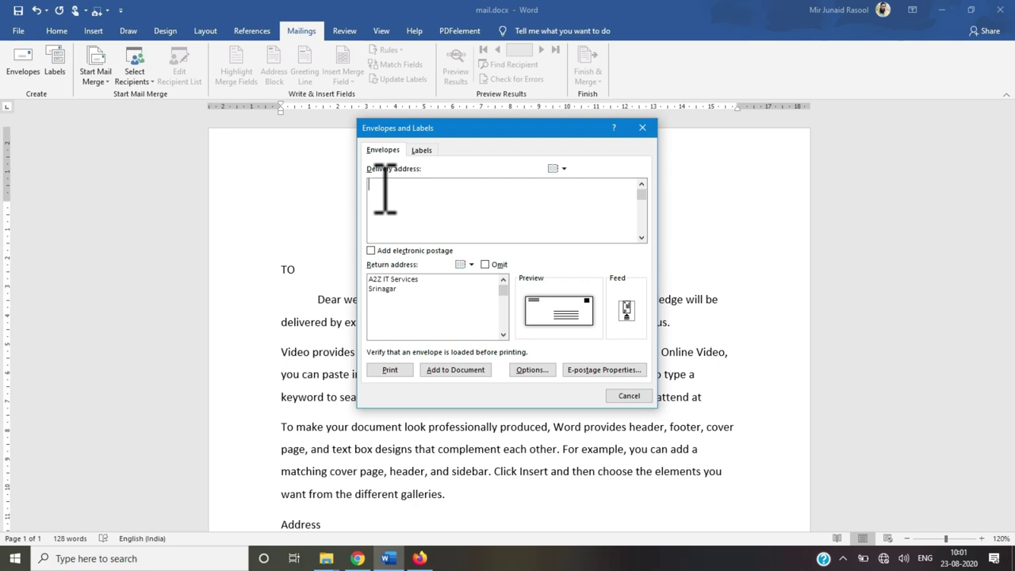
pyautogui.write('Ch')
pyautogui.write('andigarh ')
pyautogui.write('141')
pyautogui.write('00')
pyautogui.write('4')
pyautogui.press('Return')
pyautogui.write('ne')
pyautogui.write('ar plaz')
pyautogui.write('a hotel')
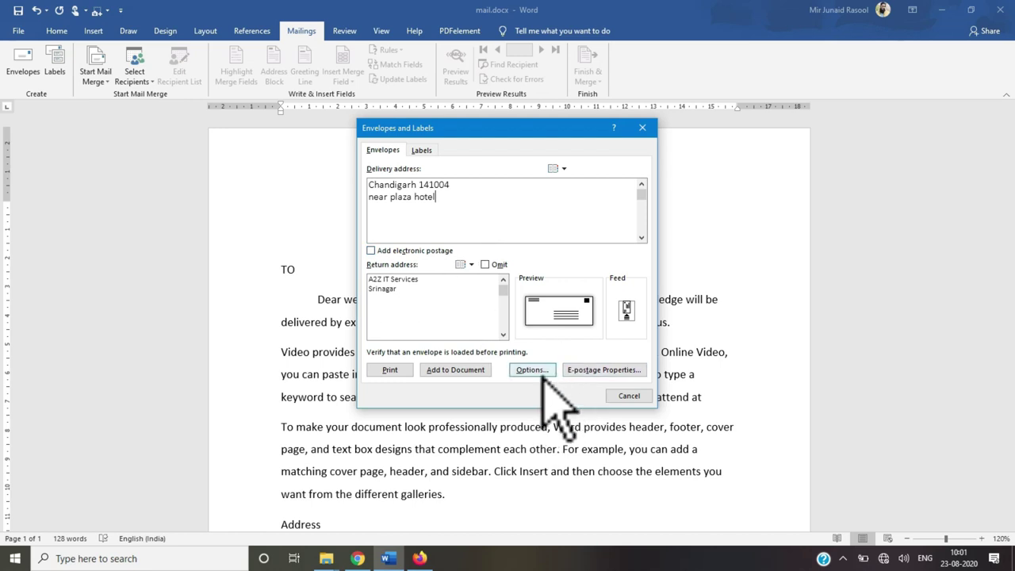
pyautogui.click(460, 372)
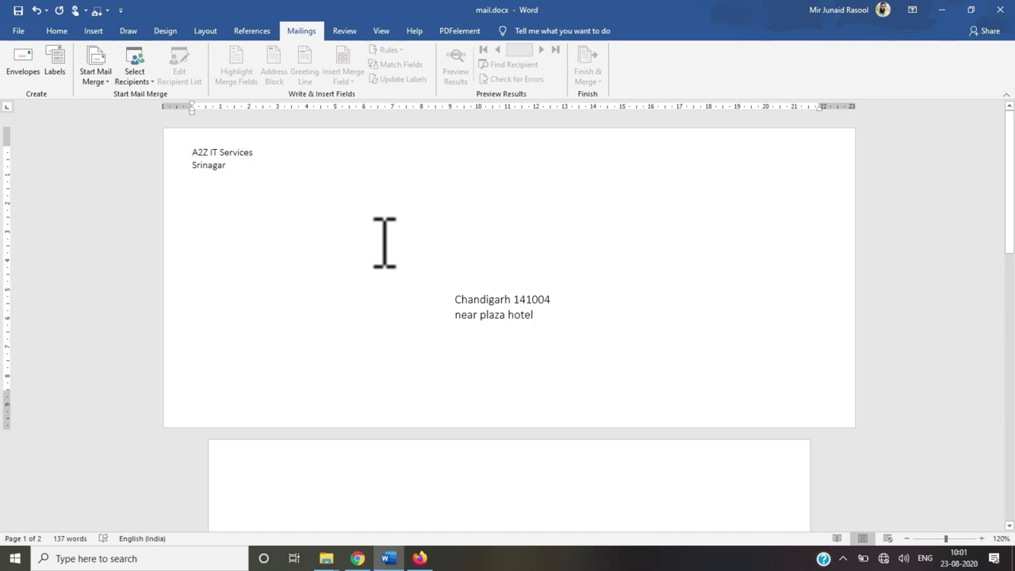
pyautogui.hotkey('ctrl', 'p')
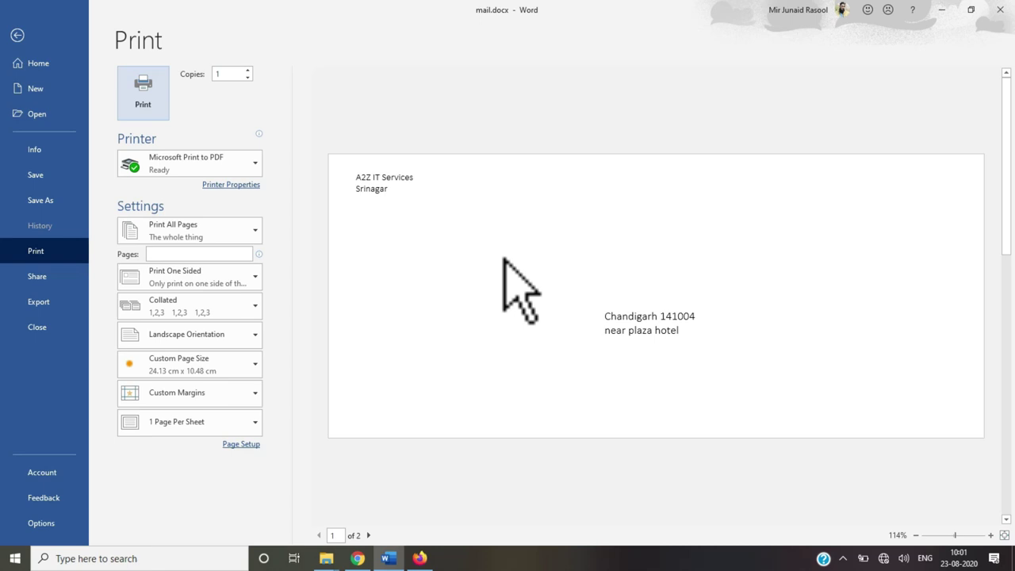
pyautogui.click(17, 35)
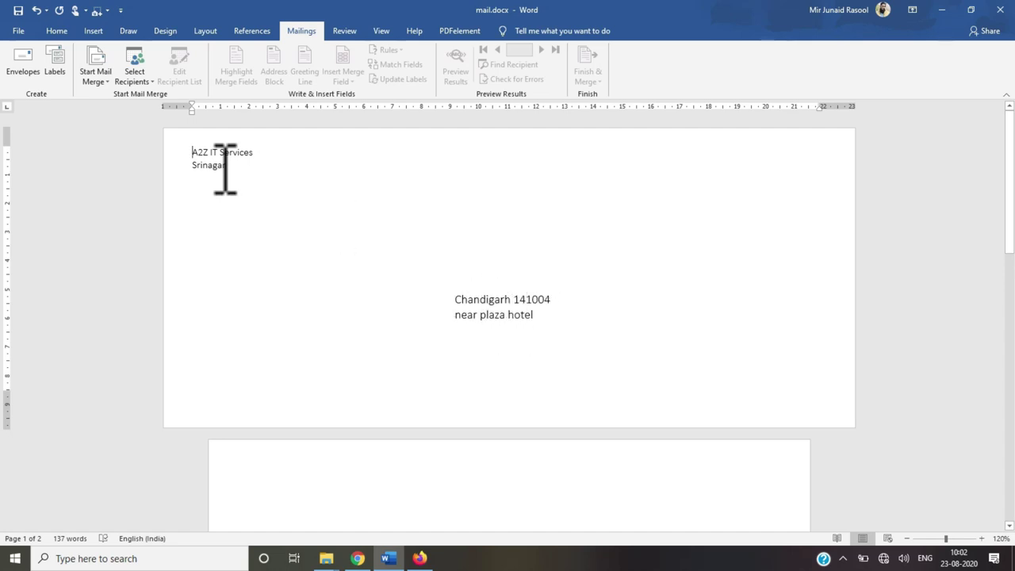
# Step: Undo the envelope insertion so mail.docx is again a one-page, 128-word letter
pyautogui.moveTo(448, 295); pyautogui.dragTo(542, 327)
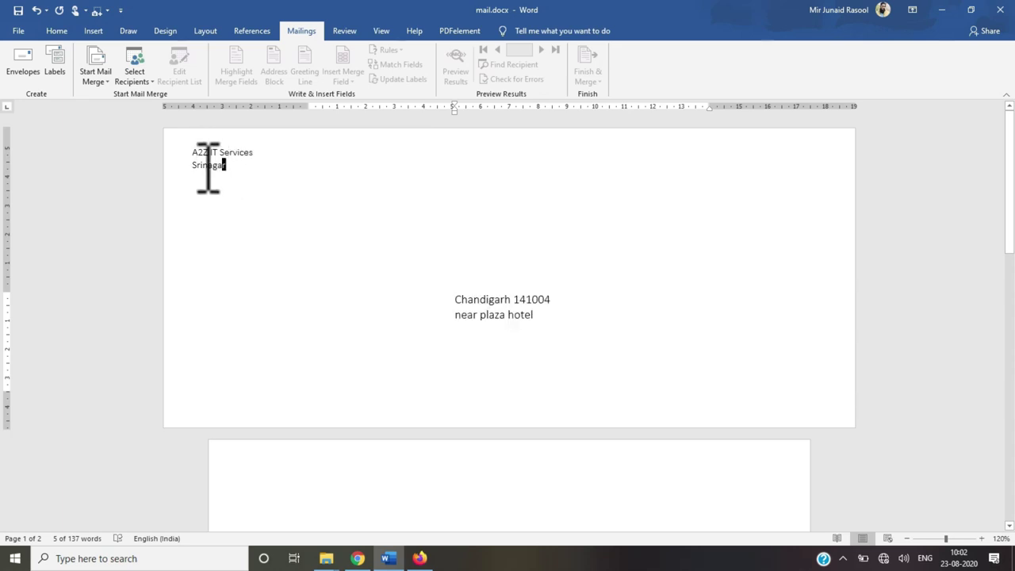
pyautogui.doubleClick(208, 165)
pyautogui.click(263, 199)
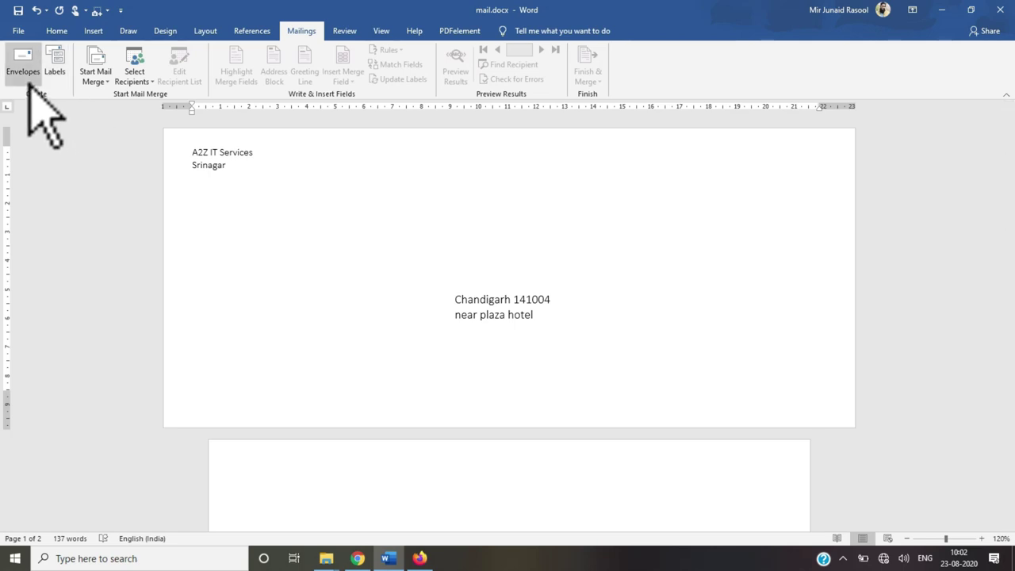
pyautogui.moveTo(581, 337); pyautogui.dragTo(416, 309)
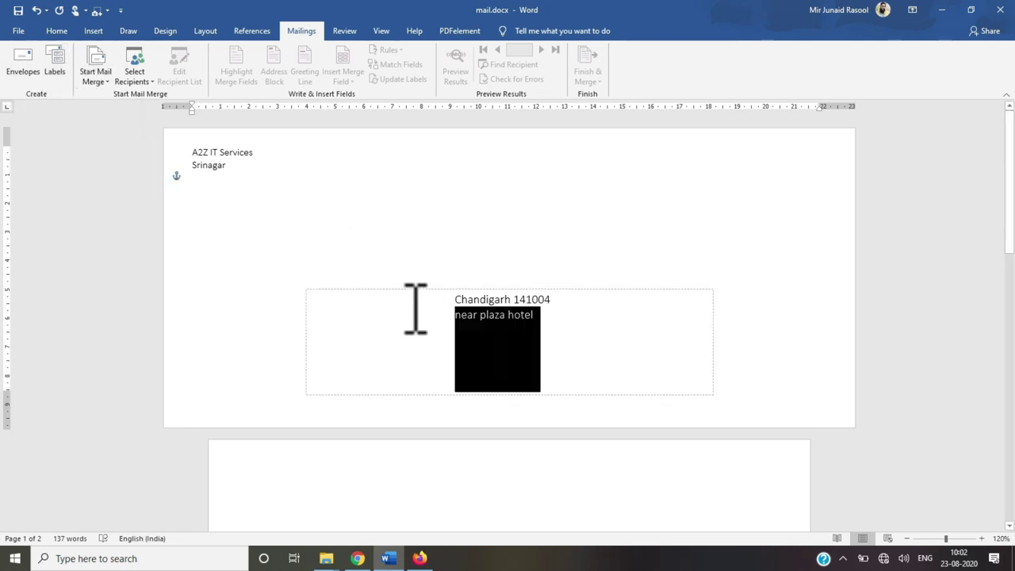
pyautogui.click(275, 251)
pyautogui.tripleClick(325, 294)
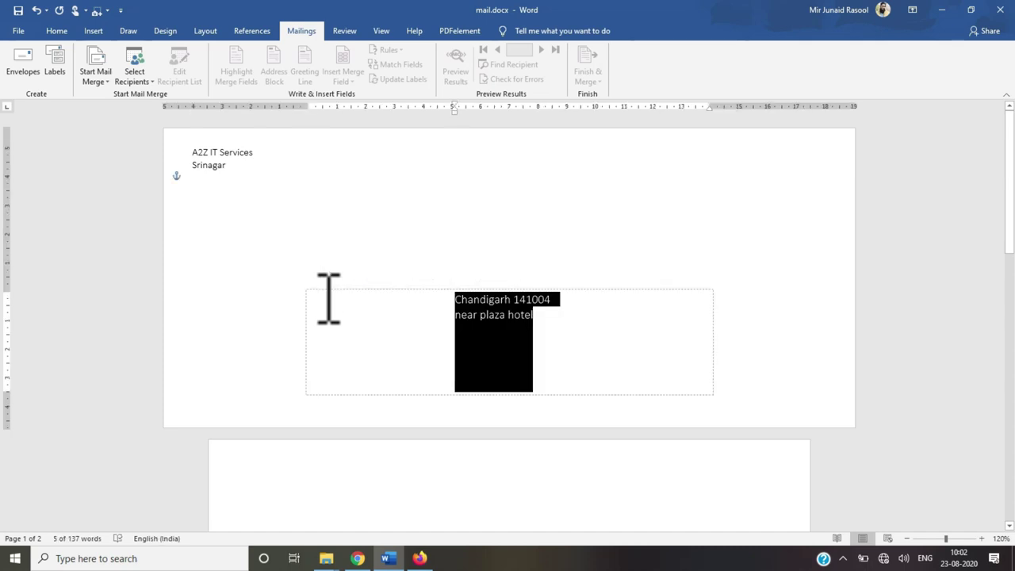
pyautogui.hotkey('ctrl', 'z')
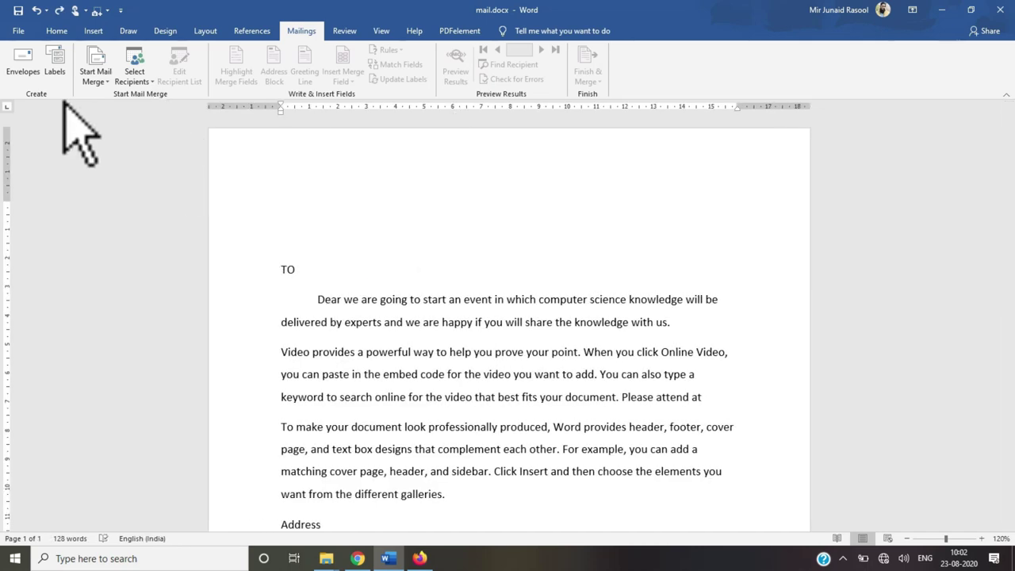
# Step: Generate a new Labels3 document with 'A 2z IT SERVICES' on every label
pyautogui.click(55, 65)
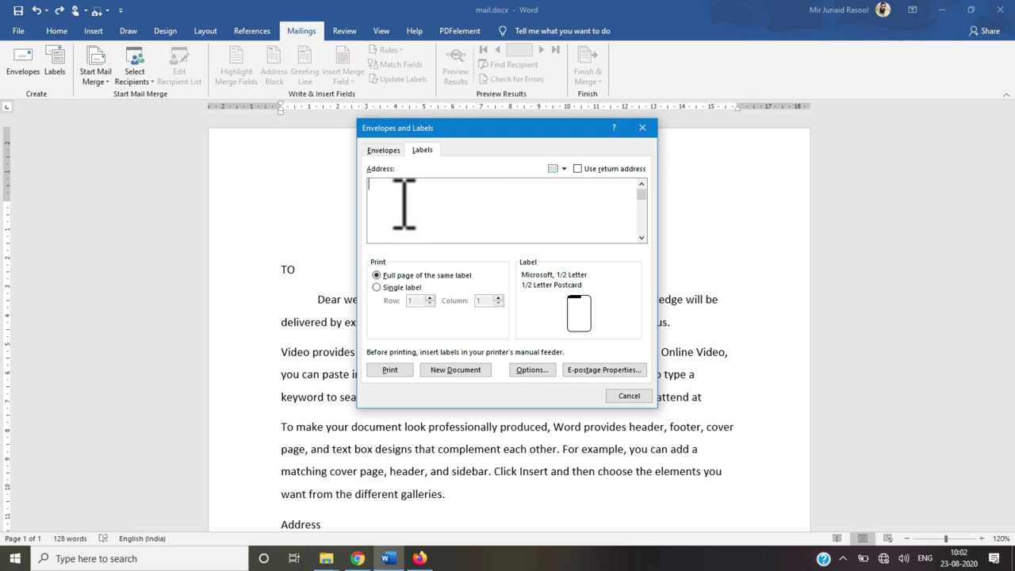
pyautogui.write('A 2')
pyautogui.press('BackSpace')
pyautogui.write('2z IT')
pyautogui.write(' ServICES')
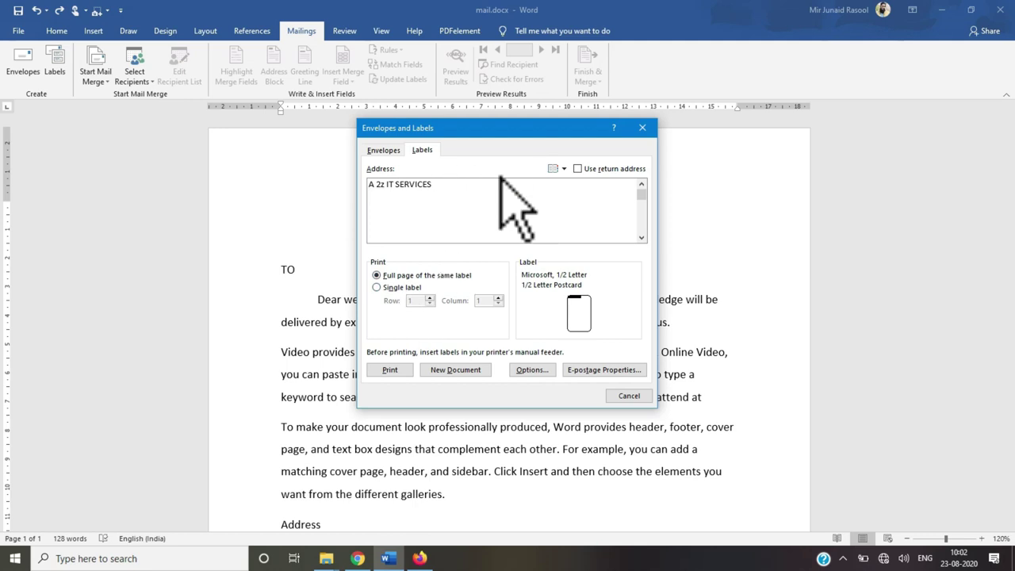
pyautogui.click(466, 371)
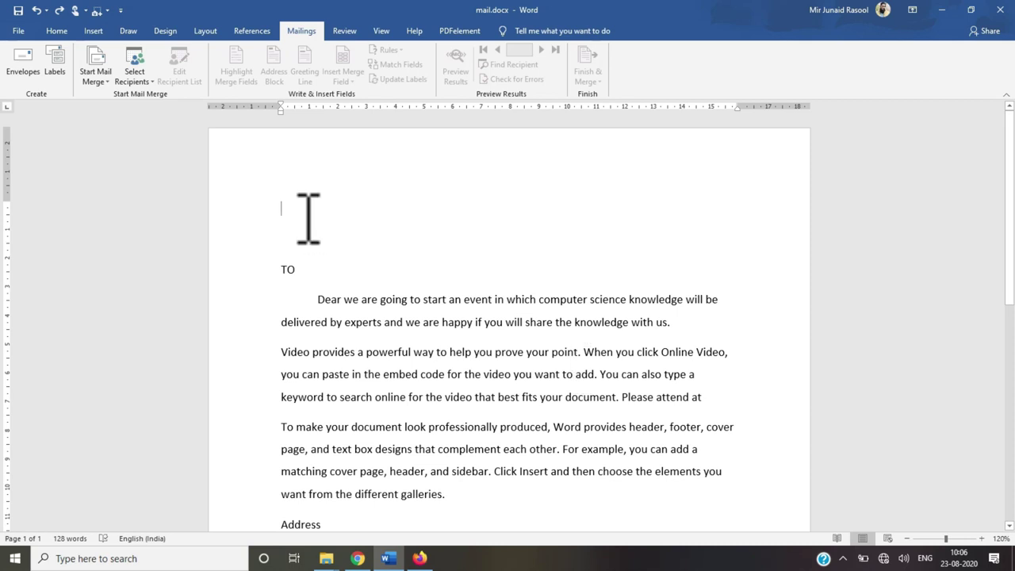
# Step: Create a Labels7 document of Microsoft 30 Per Page labels reading 'A2z IT Services' over 'srinagar'
pyautogui.click(57, 76)
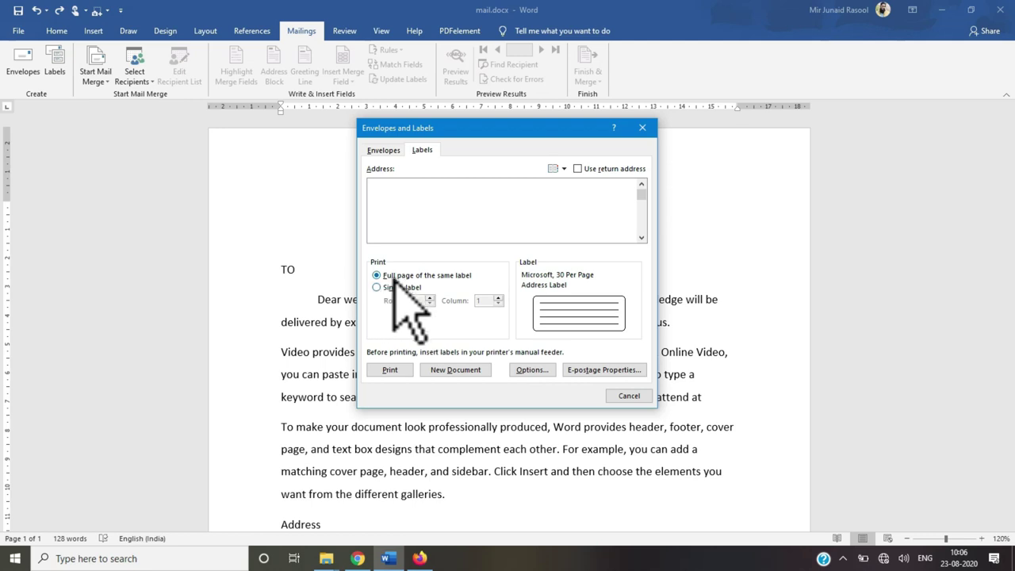
pyautogui.click(545, 316)
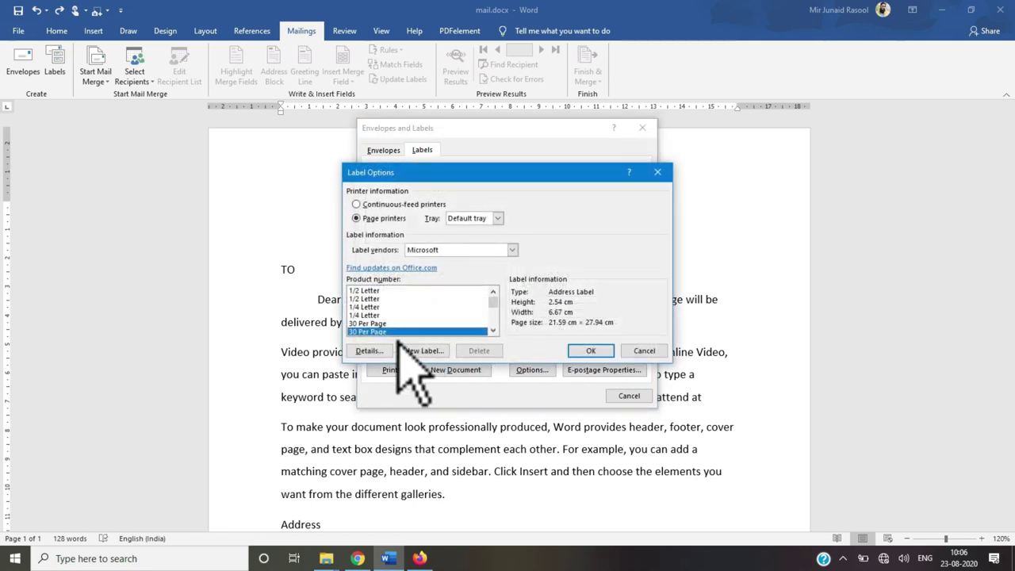
pyautogui.click(588, 353)
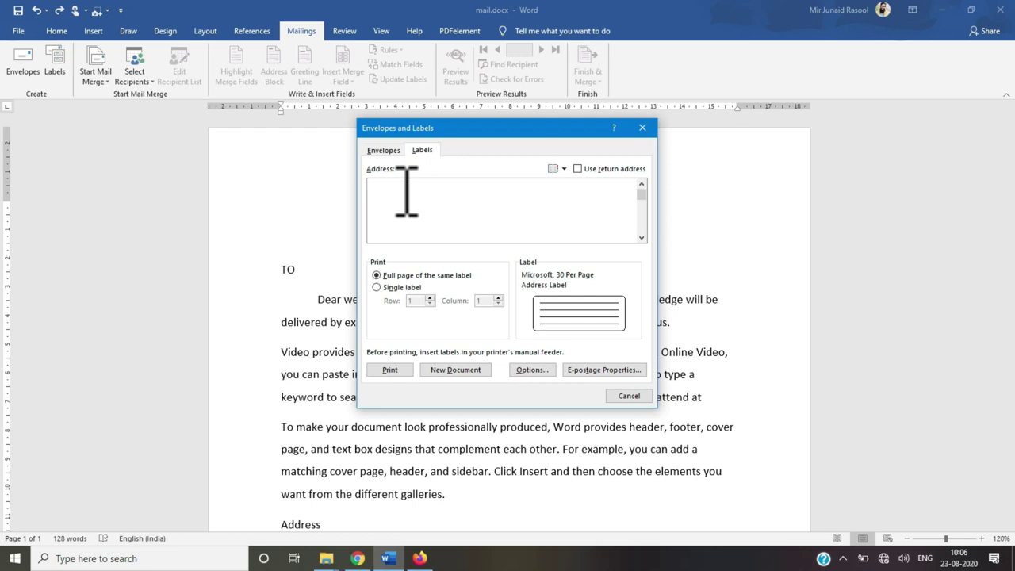
pyautogui.write('A')
pyautogui.write('2')
pyautogui.write('z IT Se')
pyautogui.write('rvices ')
pyautogui.write('srinagar')
pyautogui.click(449, 373)
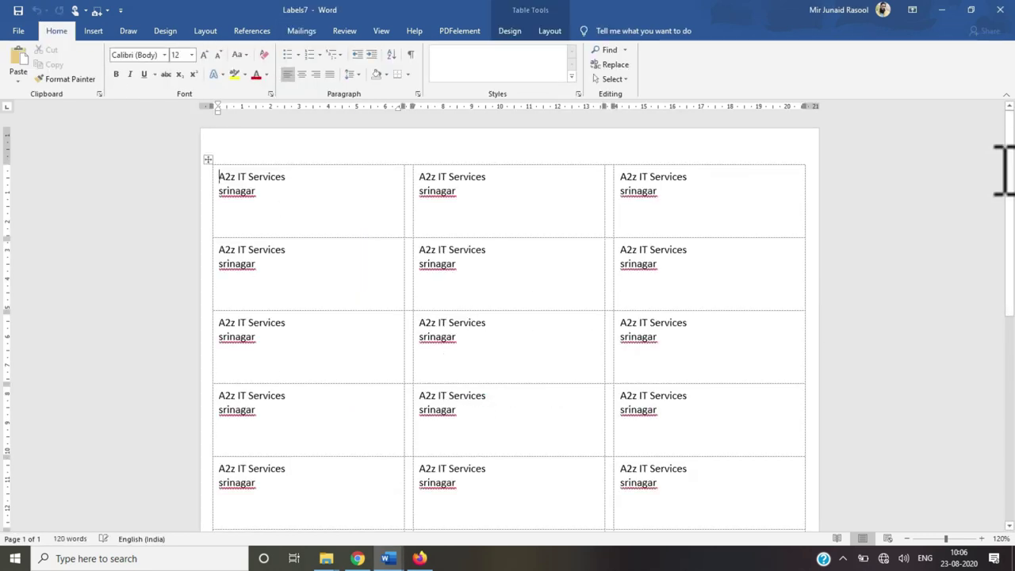
# Step: Close Labels7 without saving and return to the mail.docx letter
pyautogui.scroll(-5, 1003, 465)
pyautogui.scroll(5, 1003, 465)
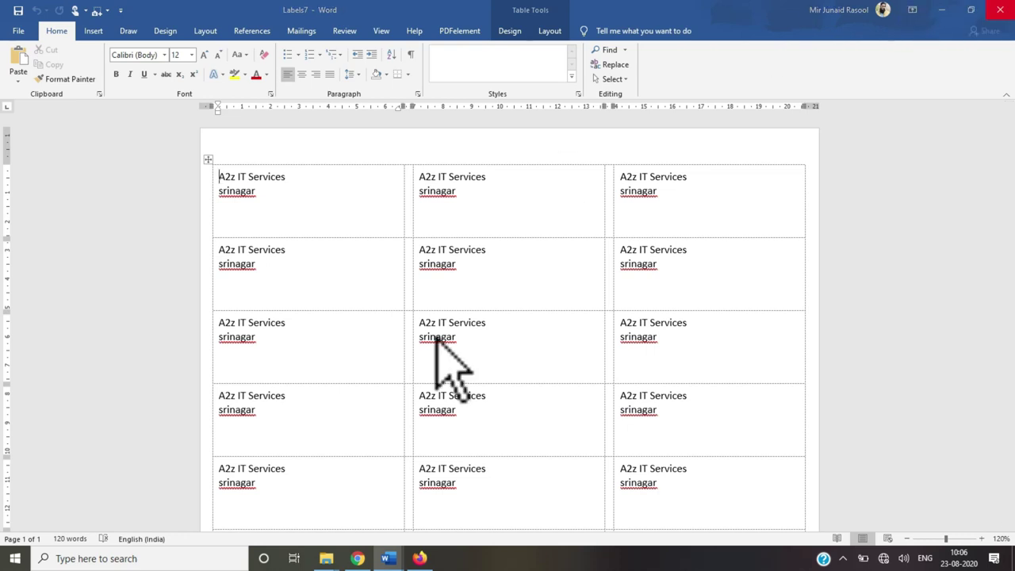
pyautogui.click(557, 354)
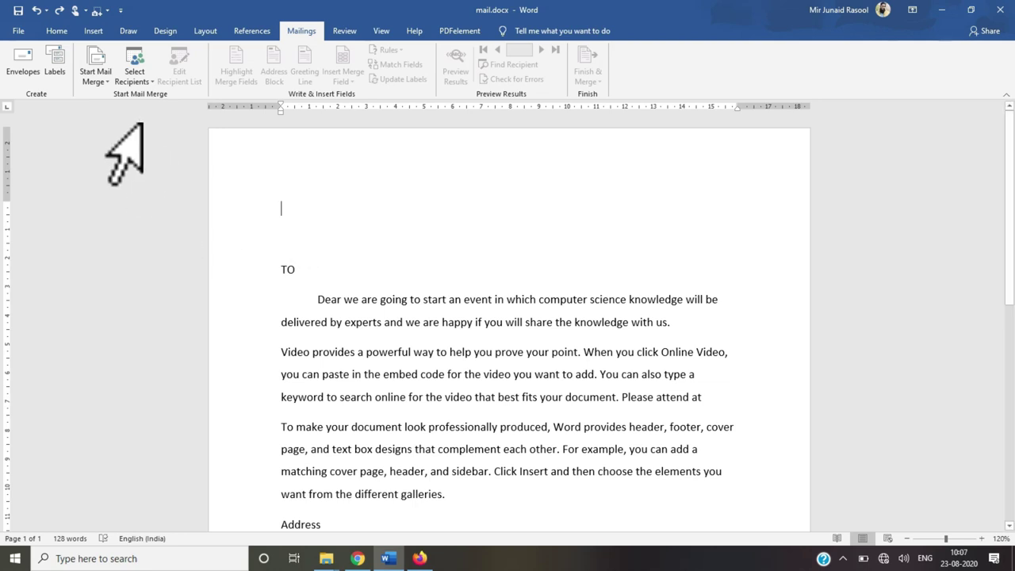
# Step: Show the Start Mail Merge list of document types for mail.docx
pyautogui.click(102, 84)
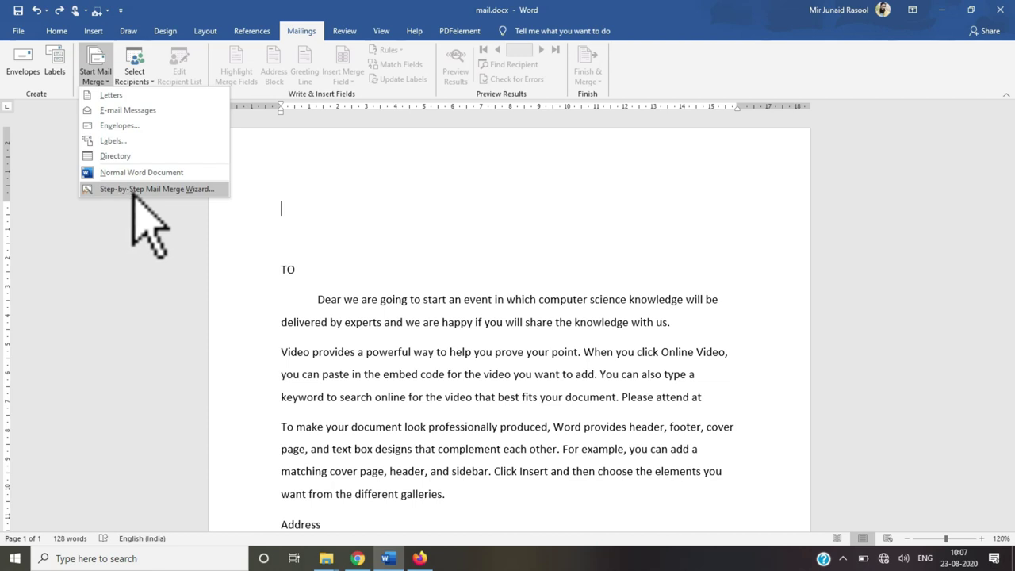
# Step: Launch the Step-by-Step Mail Merge Wizard, then dismiss its pane
pyautogui.click(136, 191)
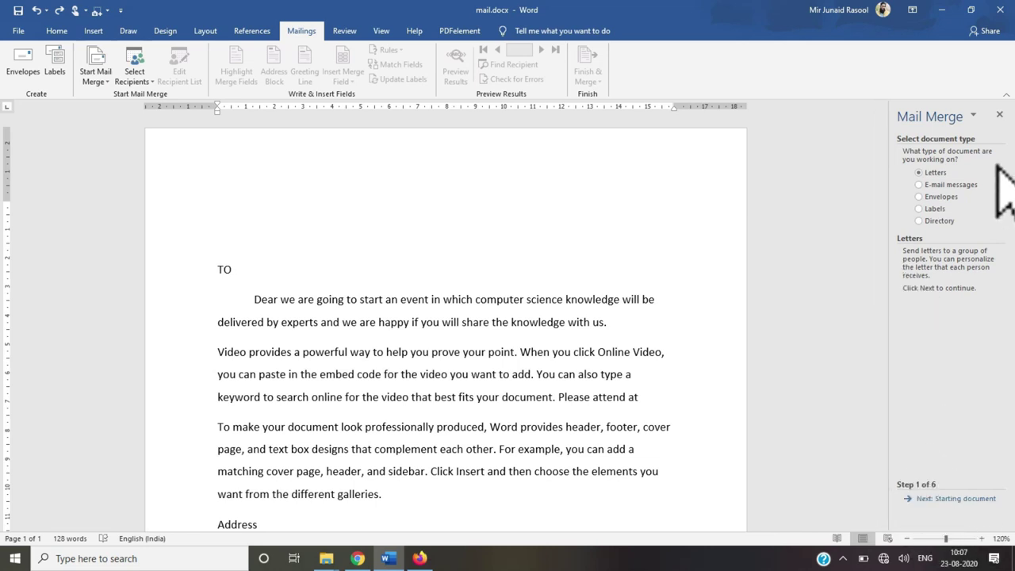
pyautogui.click(999, 114)
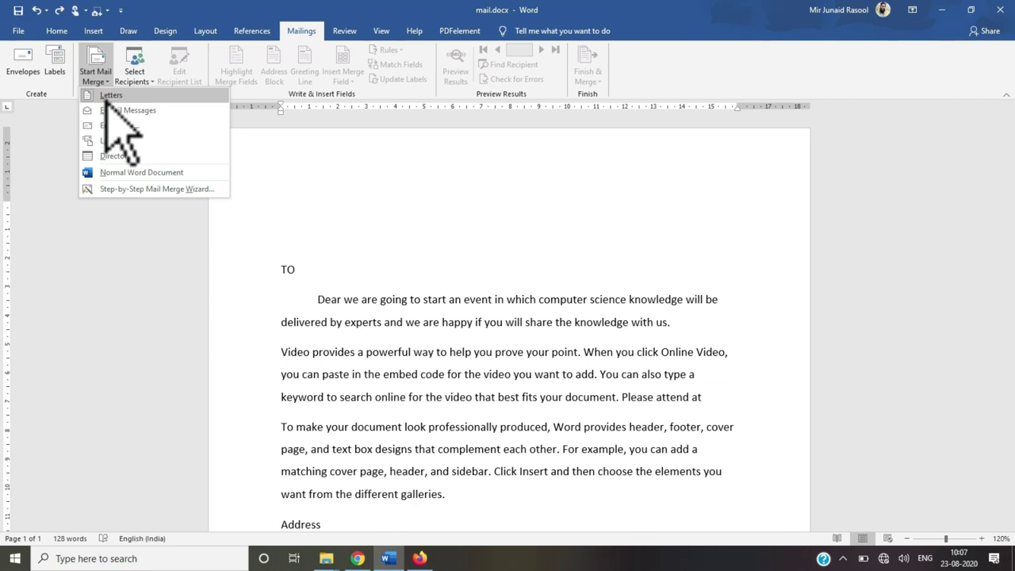
# Step: Choose Letters as the merge document type and open the Select Recipients menu
pyautogui.click(109, 95)
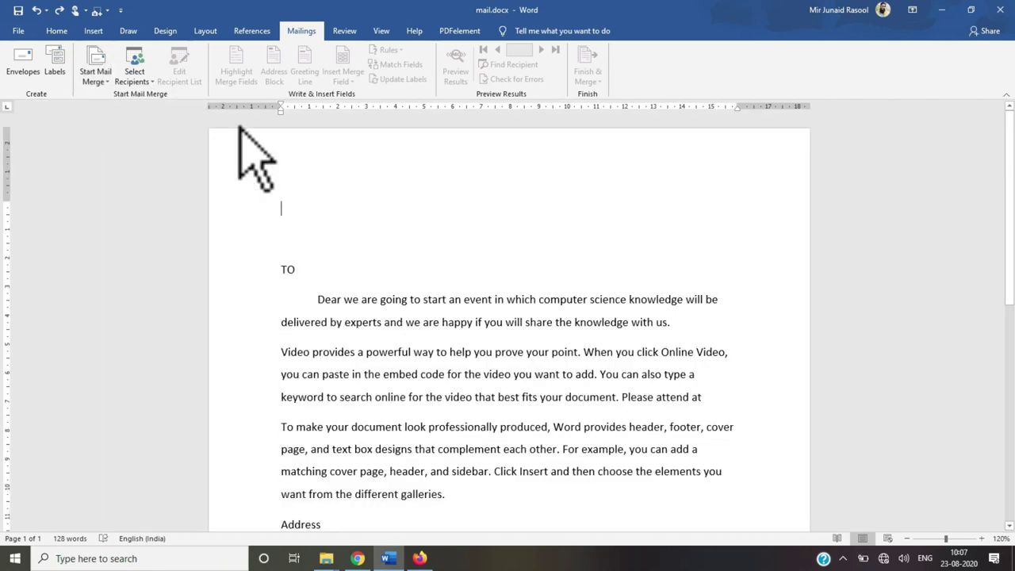
pyautogui.click(97, 80)
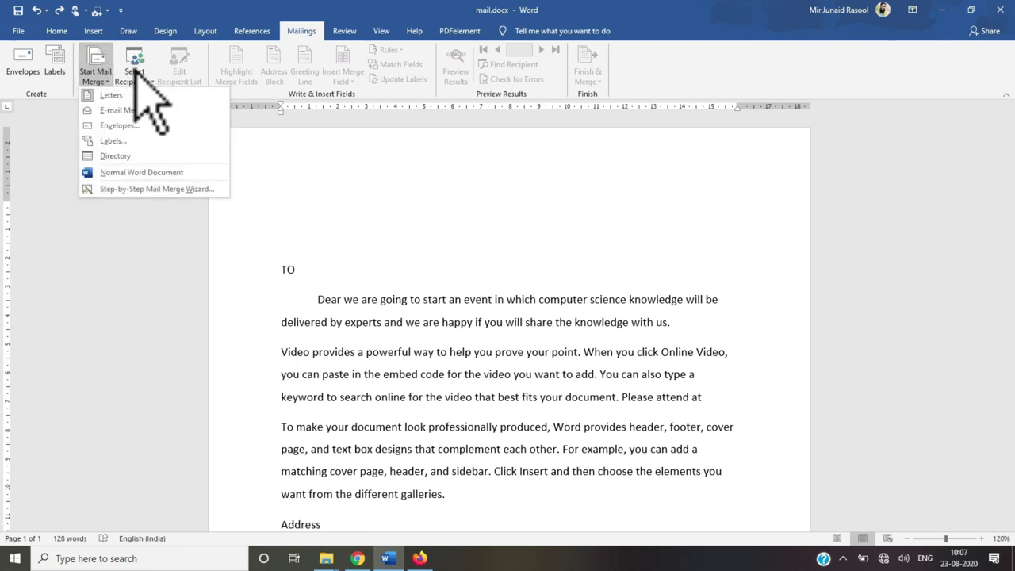
pyautogui.click(311, 226)
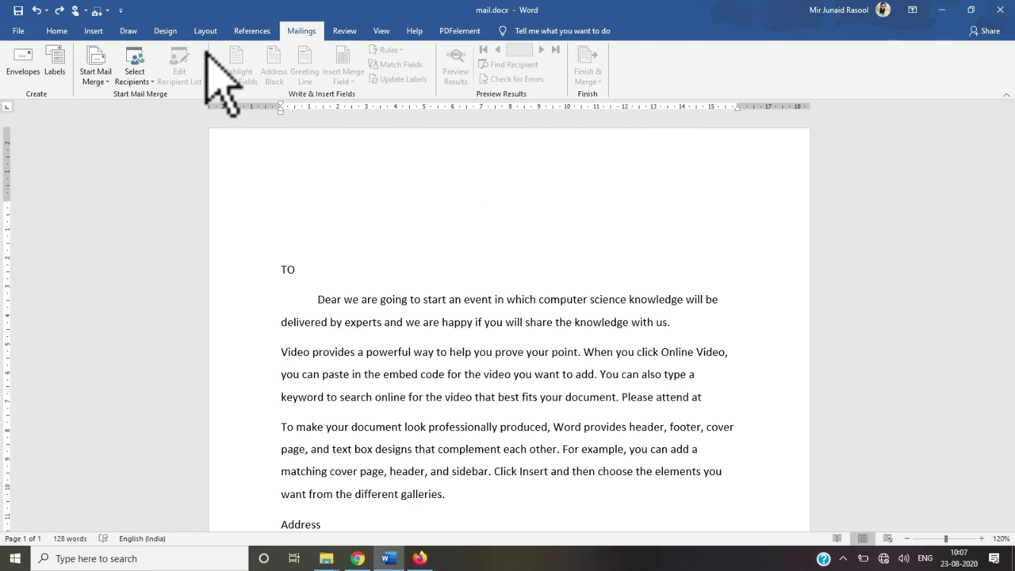
pyautogui.click(141, 79)
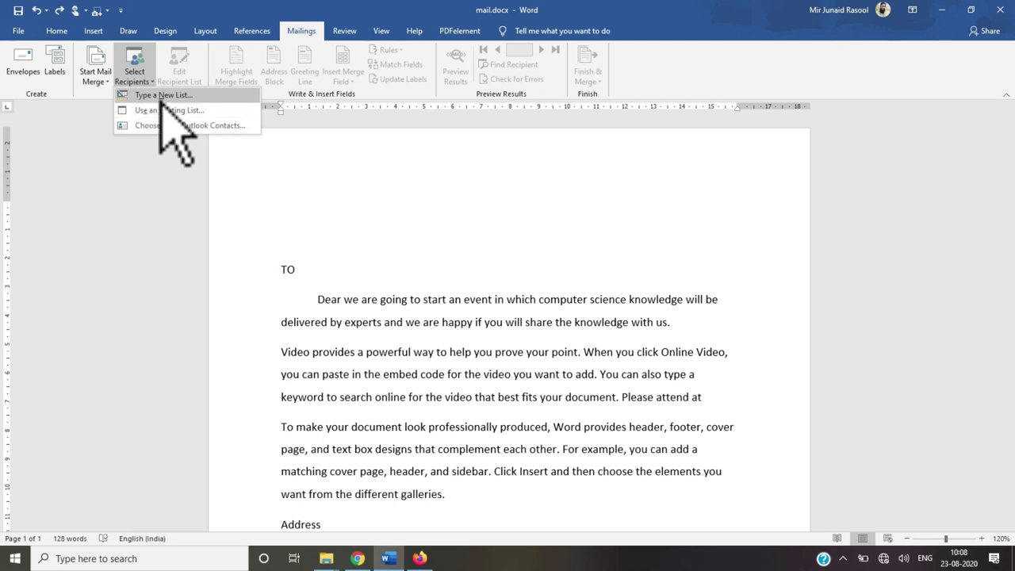
# Step: Start a new recipient list and inspect the Title and First Name column filter options
pyautogui.click(161, 100)
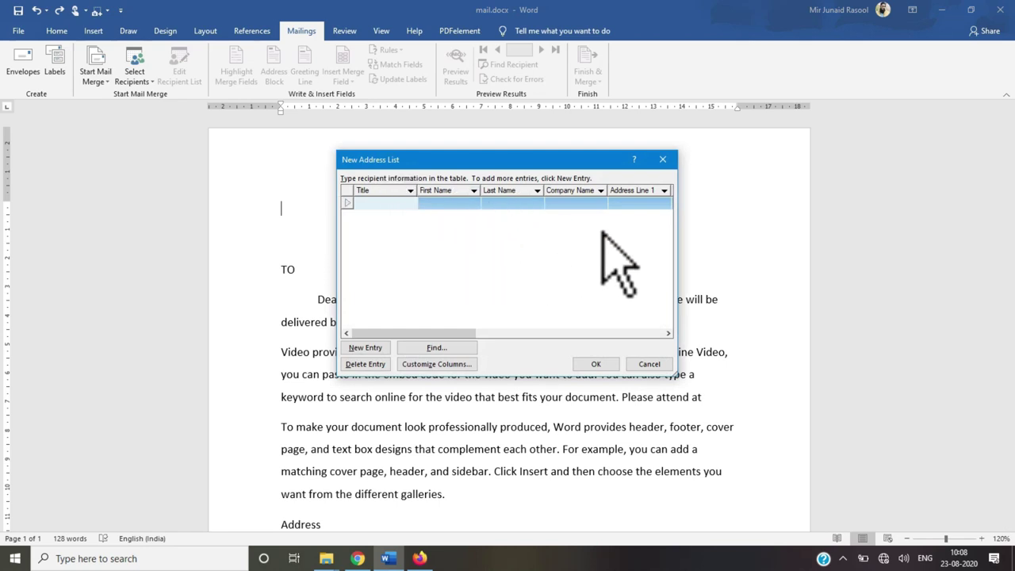
pyautogui.click(410, 191)
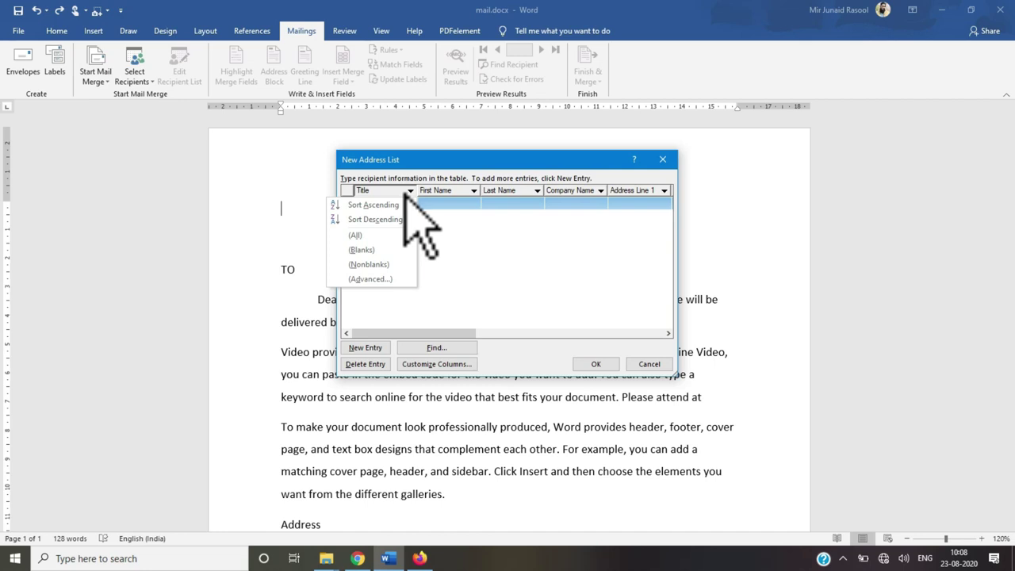
pyautogui.click(444, 234)
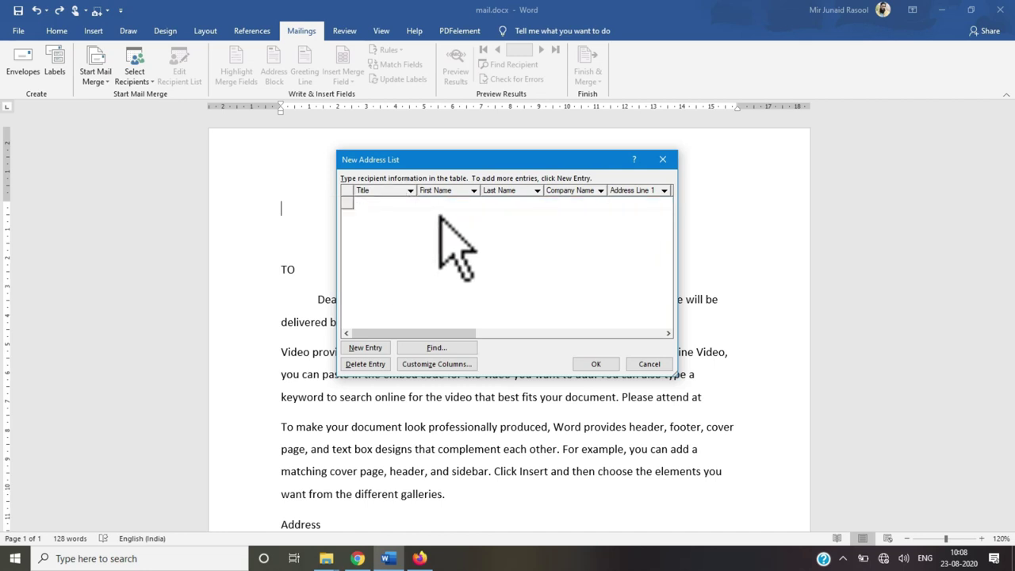
pyautogui.click(473, 191)
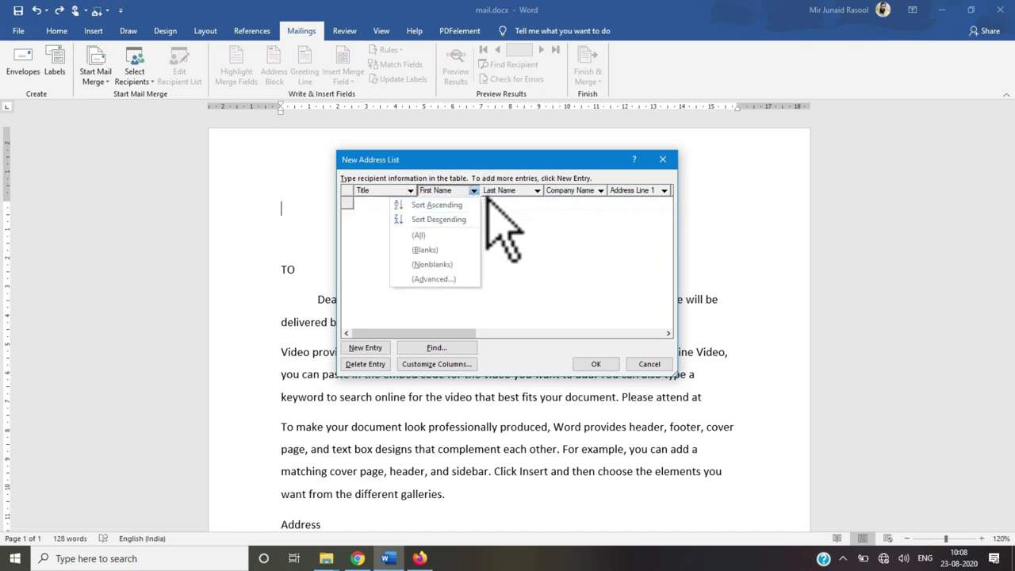
# Step: Enter Title JOB and the recipient's first name in the list's first row
pyautogui.click(373, 203)
pyautogui.write('Ishfaq')
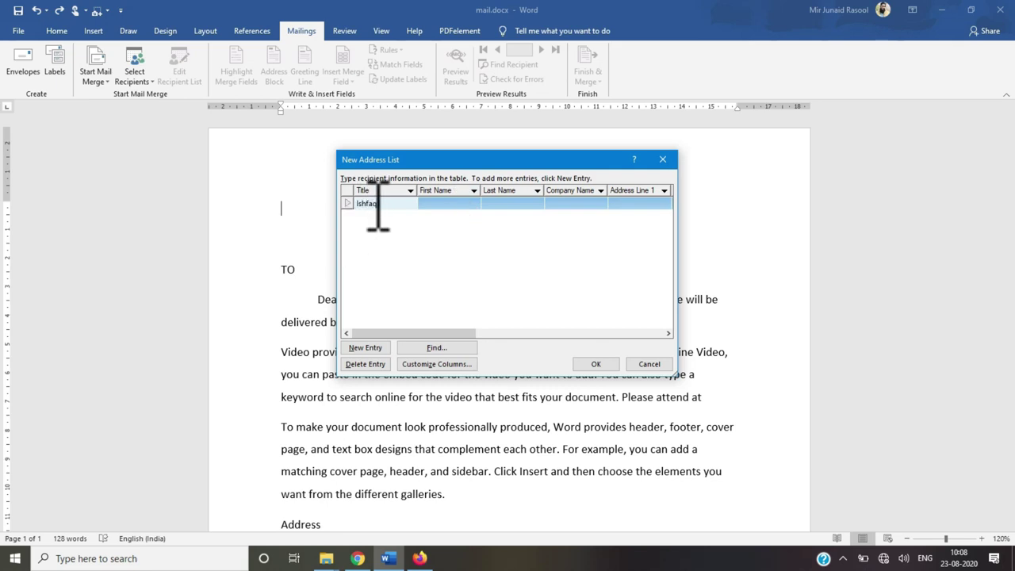
pyautogui.press('Tab')
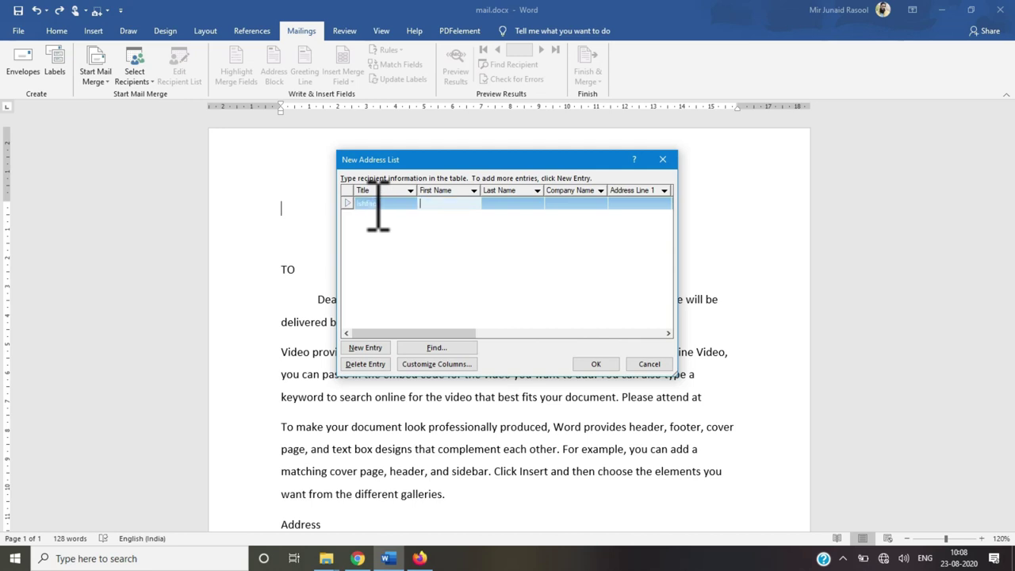
pyautogui.click(390, 205)
pyautogui.write('JOB')
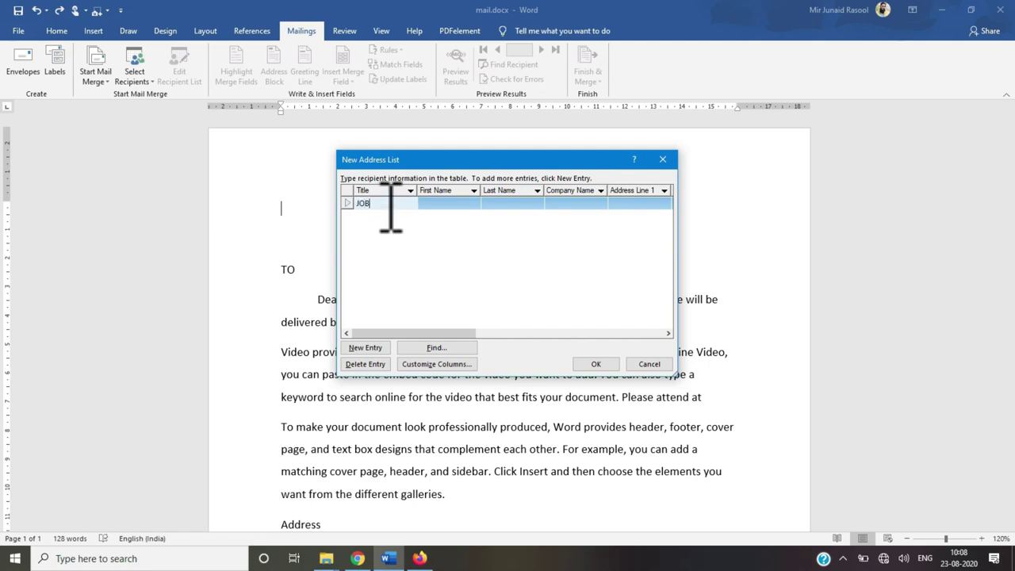
pyautogui.click(431, 205)
pyautogui.write('Ishfaq')
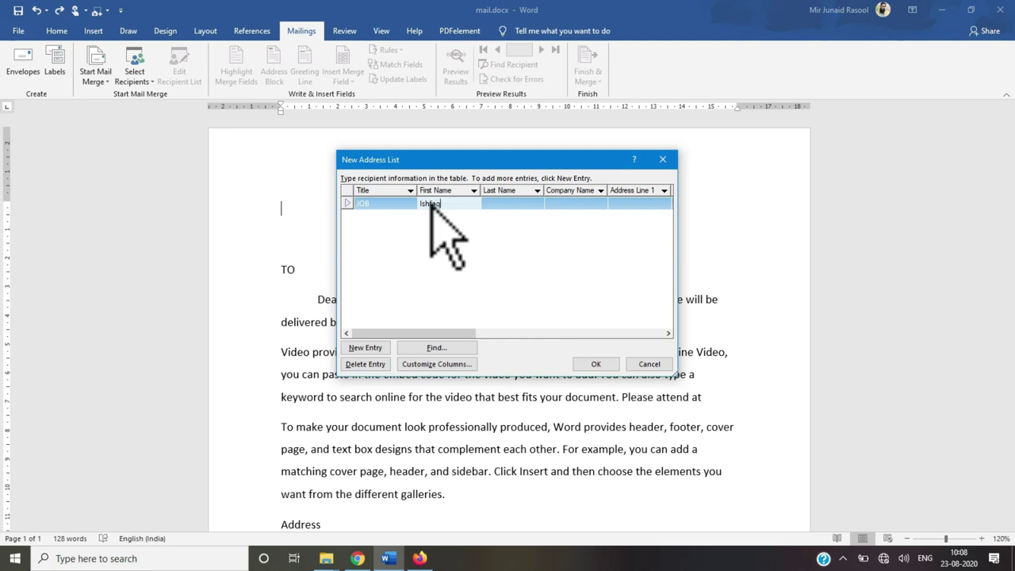
pyautogui.click(502, 203)
pyautogui.click(561, 202)
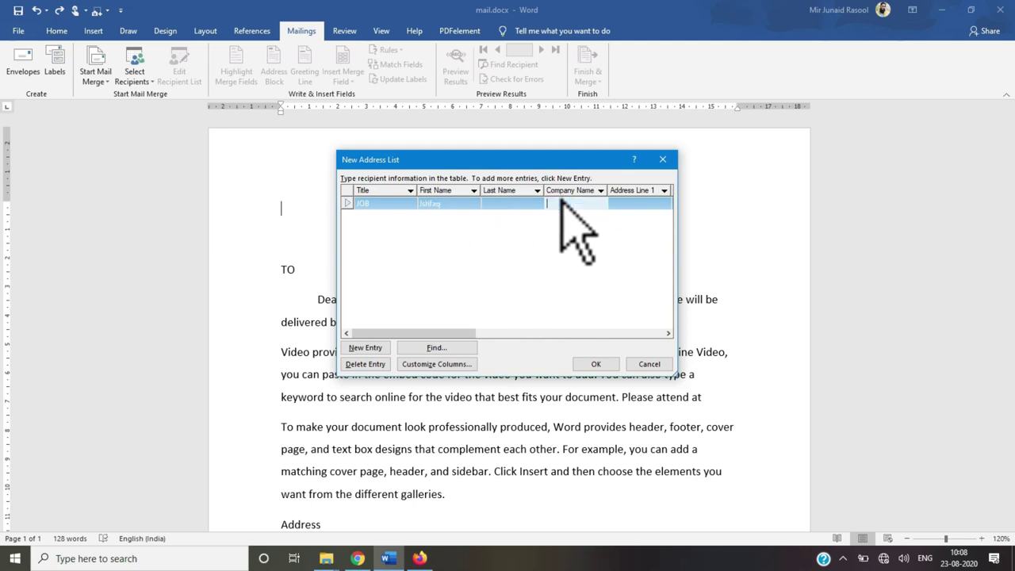
# Step: Check the Address Line 1 filter and review the list's field names without changes
pyautogui.click(663, 190)
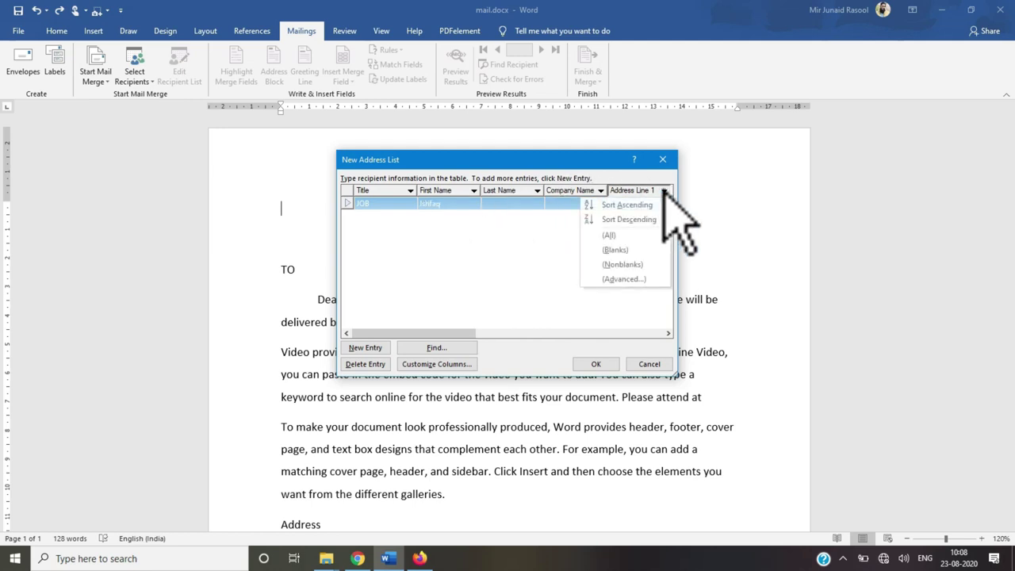
pyautogui.click(406, 322)
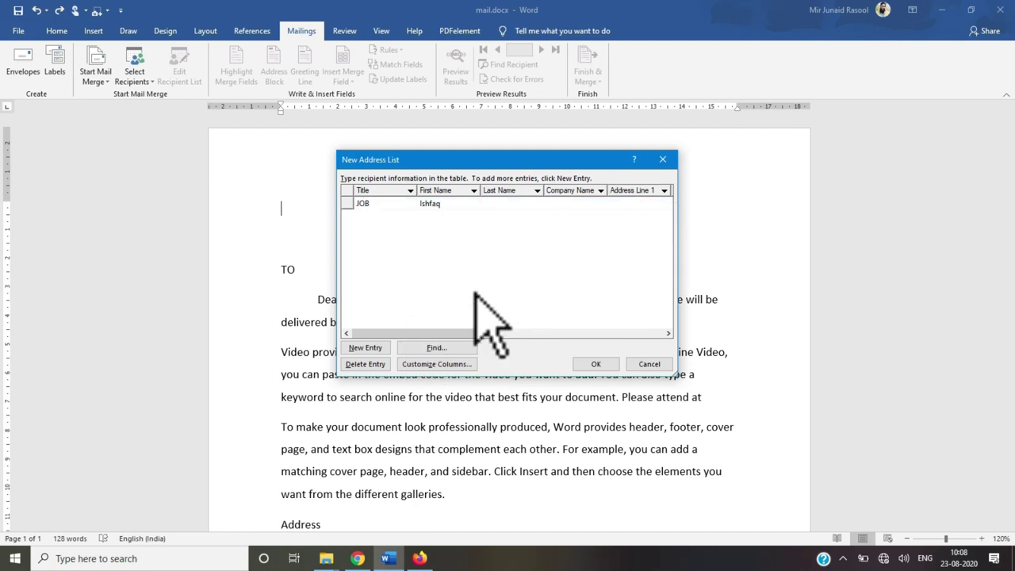
pyautogui.click(452, 364)
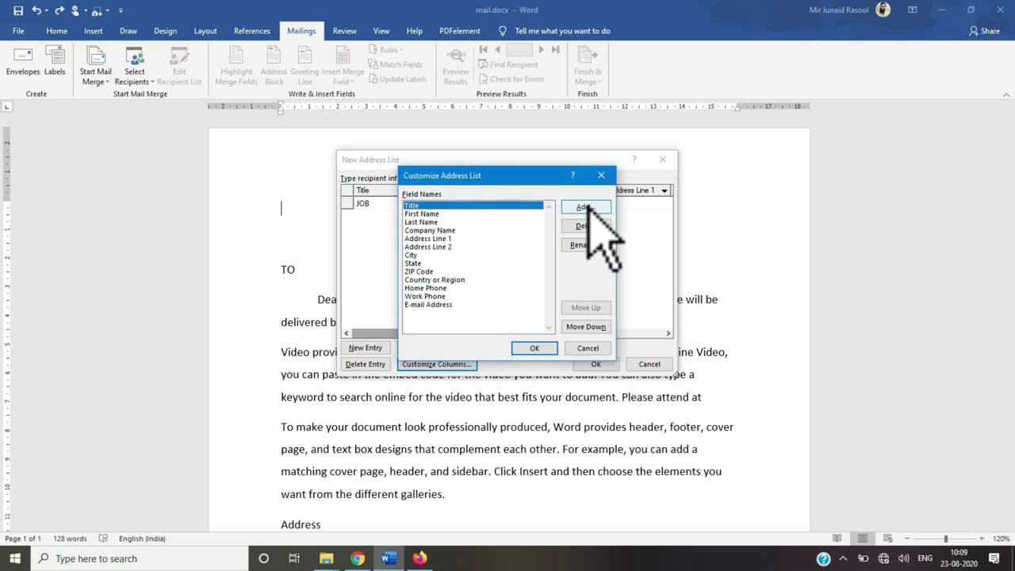
pyautogui.click(584, 348)
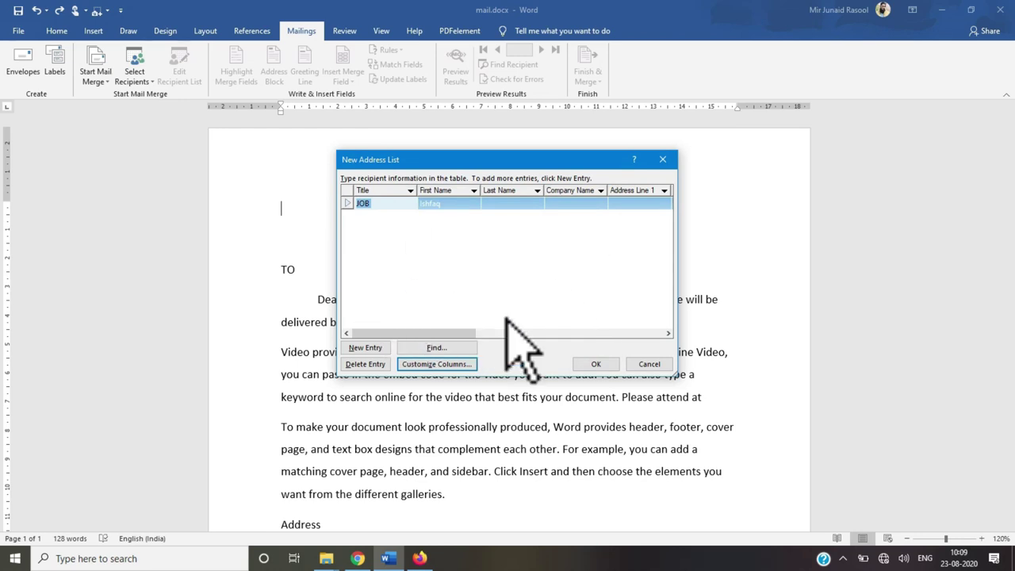
# Step: Discard the typed list and link Sheet1$ of Desktop's Book1.xlsx as the recipient list
pyautogui.click(650, 364)
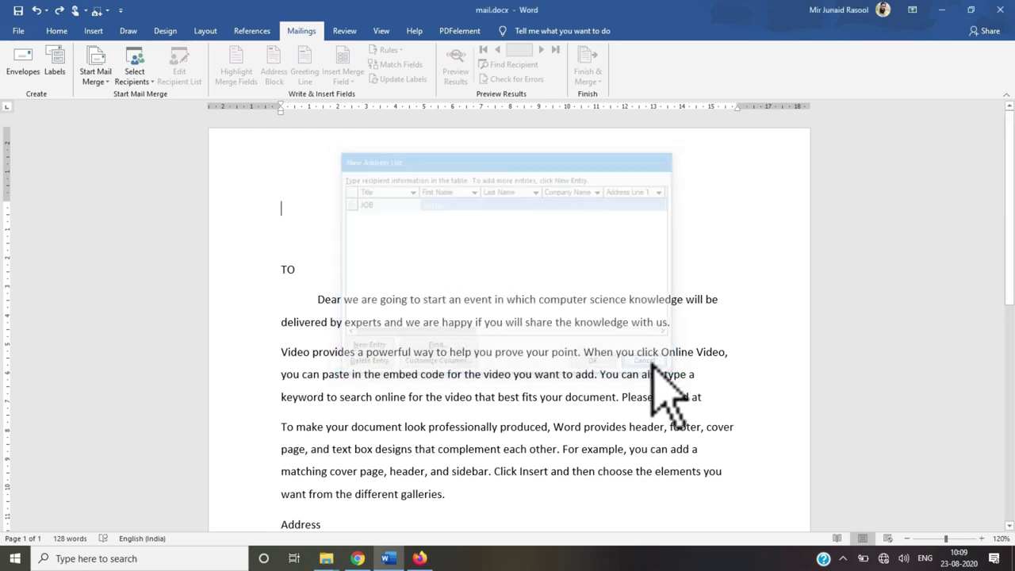
pyautogui.click(135, 77)
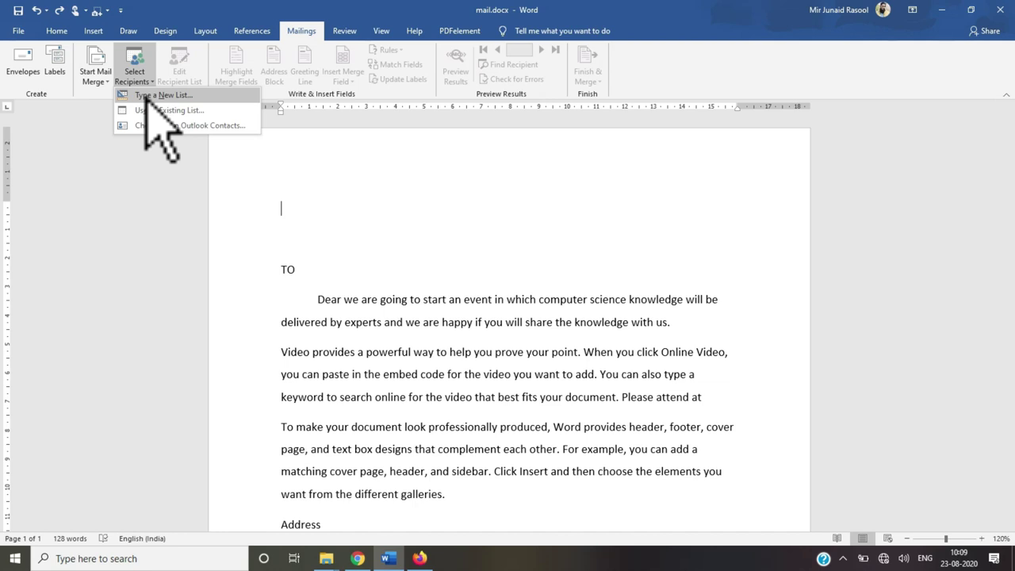
pyautogui.click(141, 109)
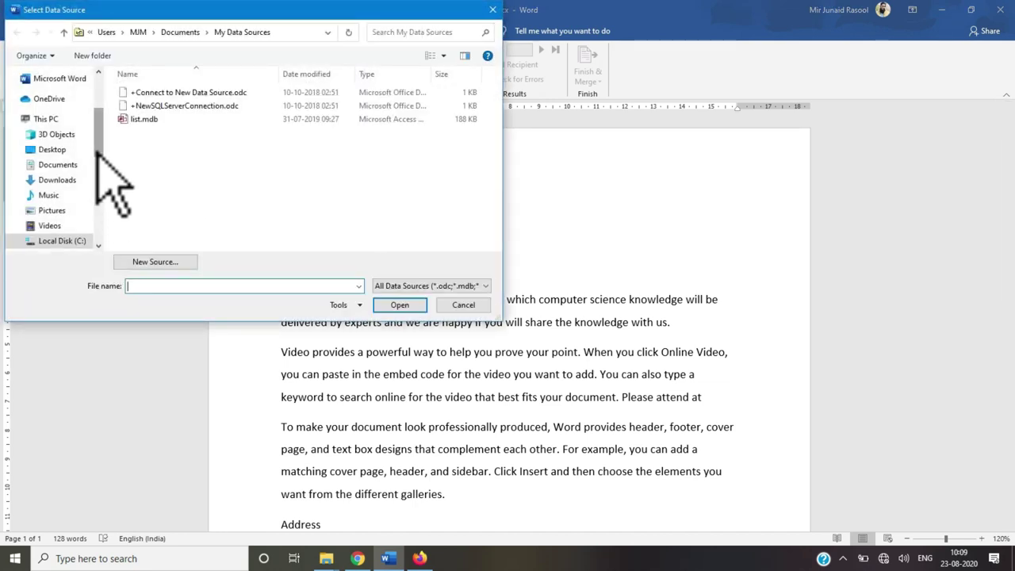
pyautogui.moveTo(96, 149); pyautogui.dragTo(96, 114)
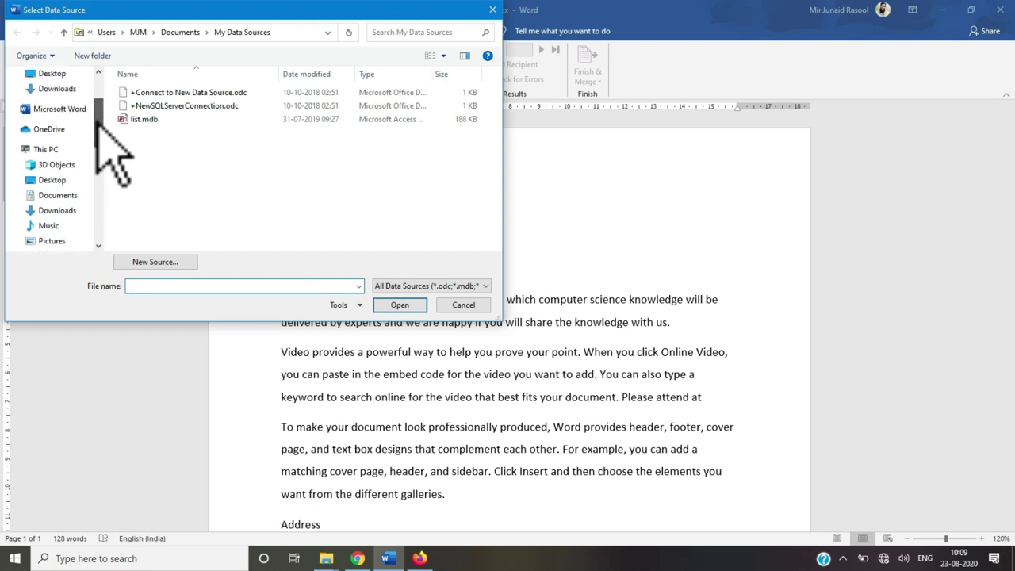
pyautogui.click(54, 135)
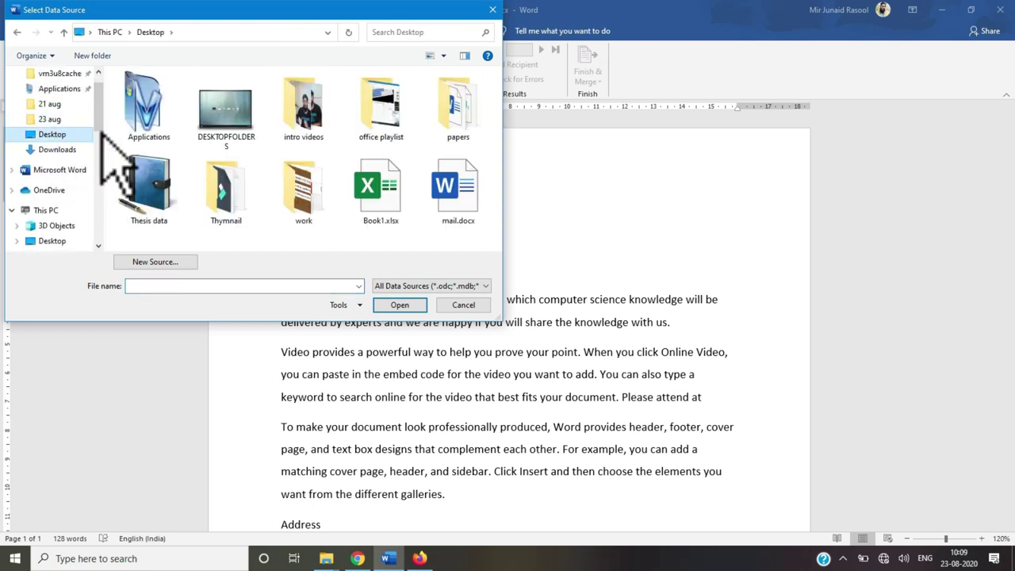
pyautogui.click(379, 190)
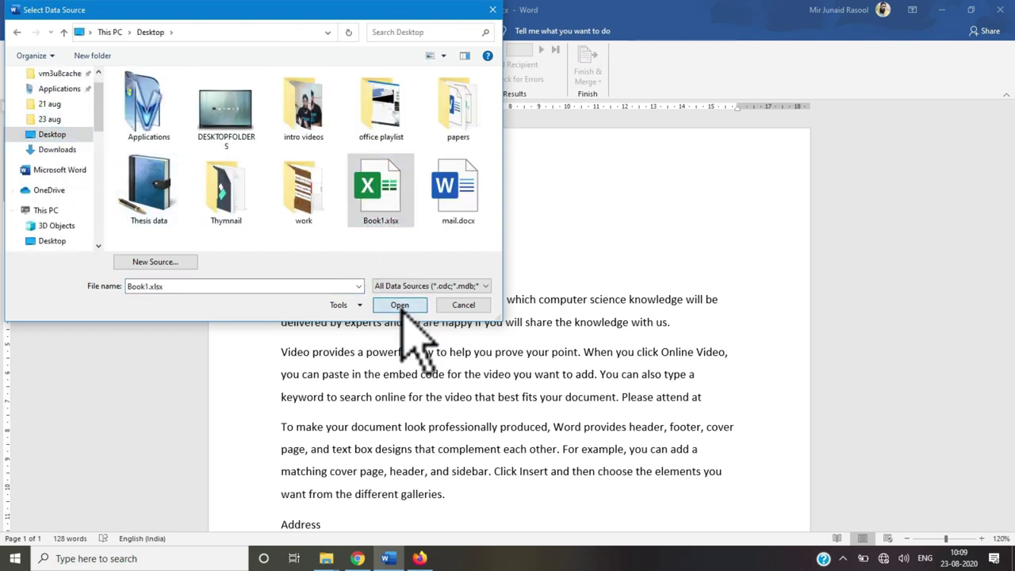
pyautogui.click(400, 304)
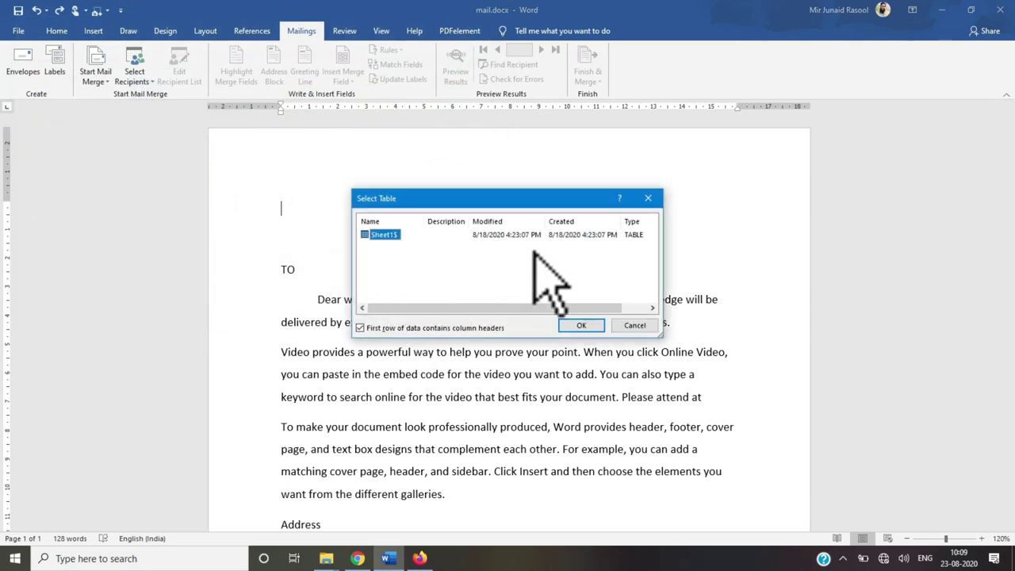
pyautogui.click(574, 325)
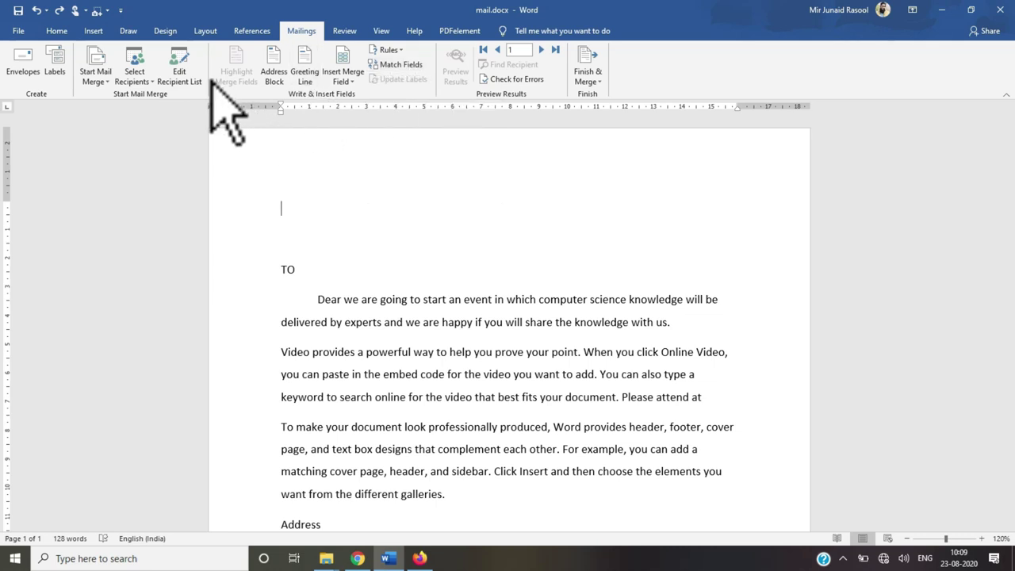
pyautogui.click(145, 78)
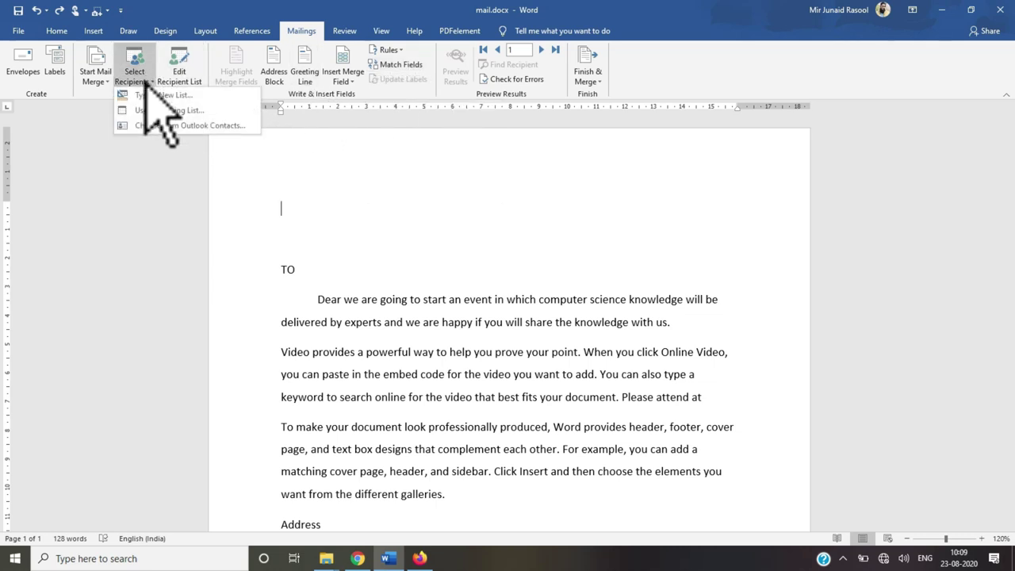
pyautogui.click(271, 151)
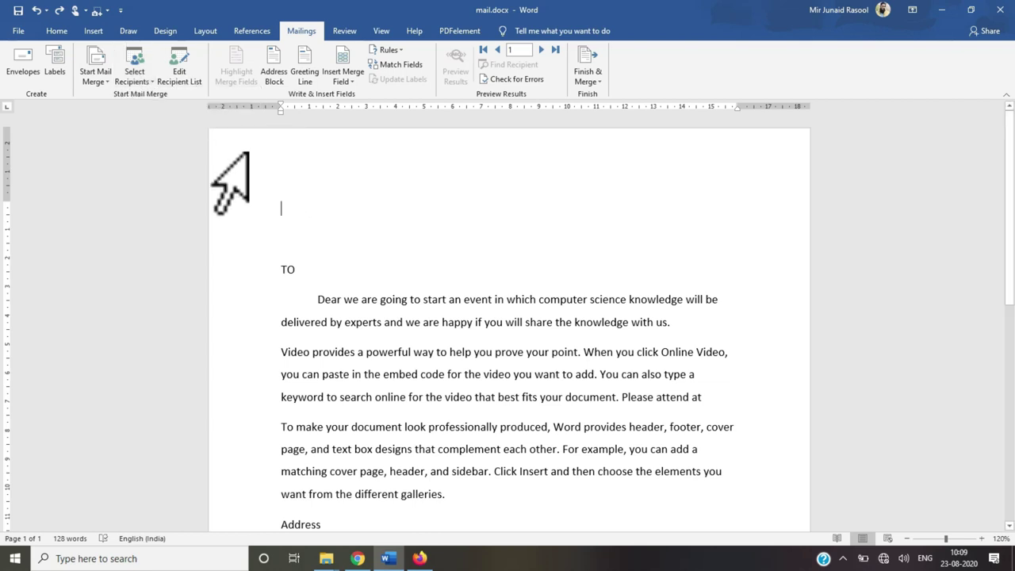
pyautogui.click(181, 80)
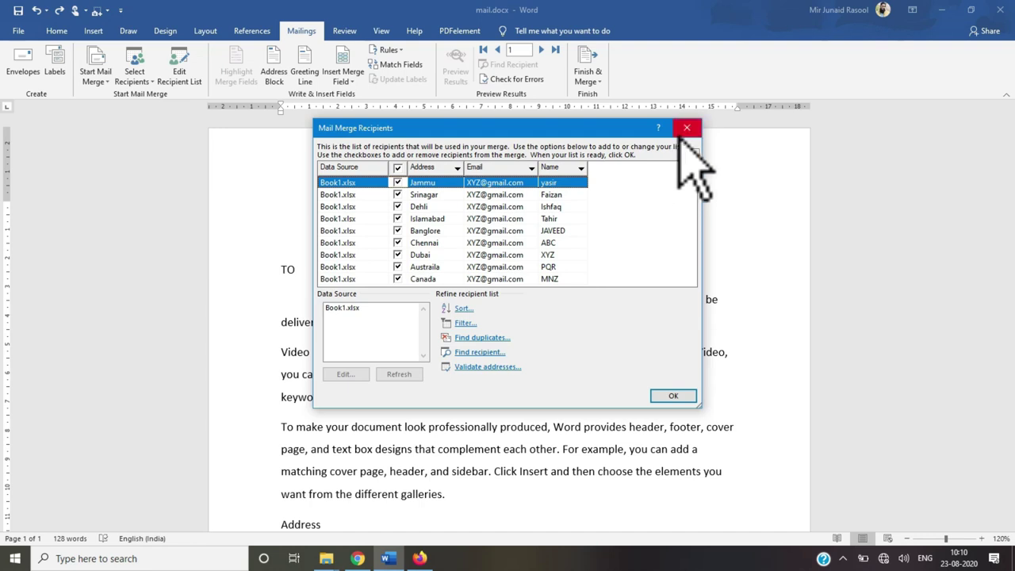
pyautogui.click(683, 133)
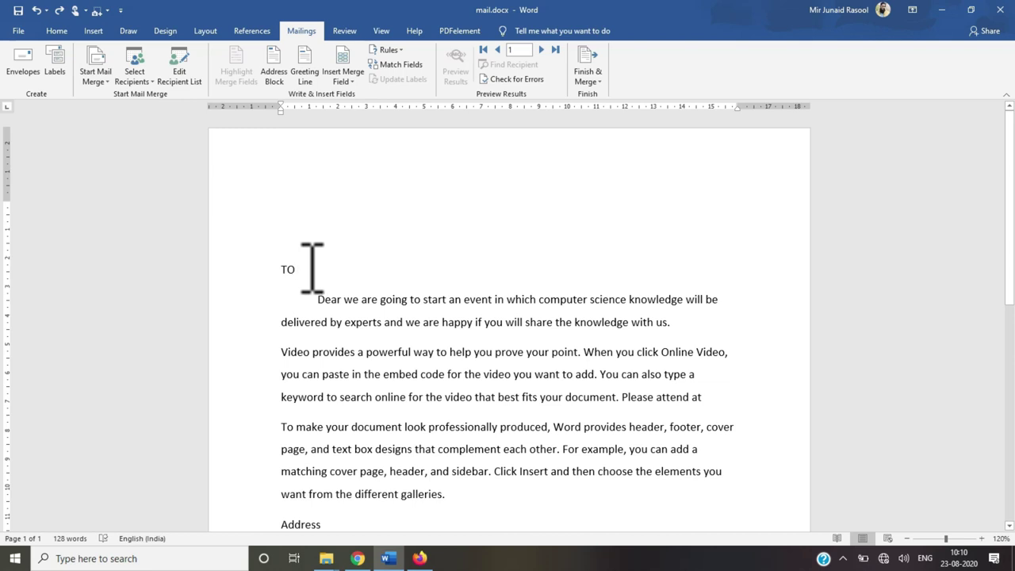
# Step: After TO, review the Greeting Line options with Dear, then cancel without inserting
pyautogui.click(349, 83)
pyautogui.click(333, 229)
pyautogui.click(303, 76)
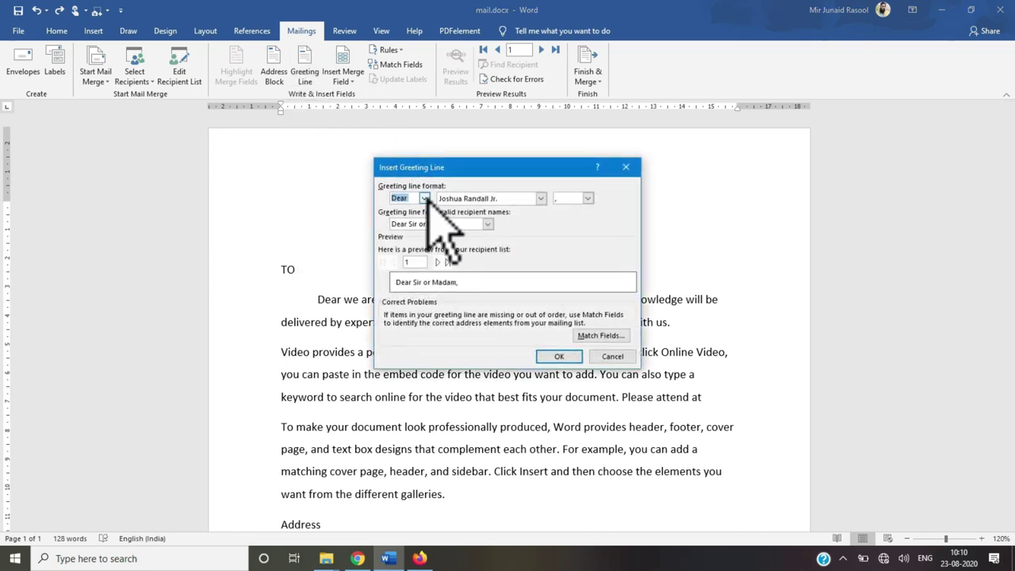
pyautogui.click(425, 198)
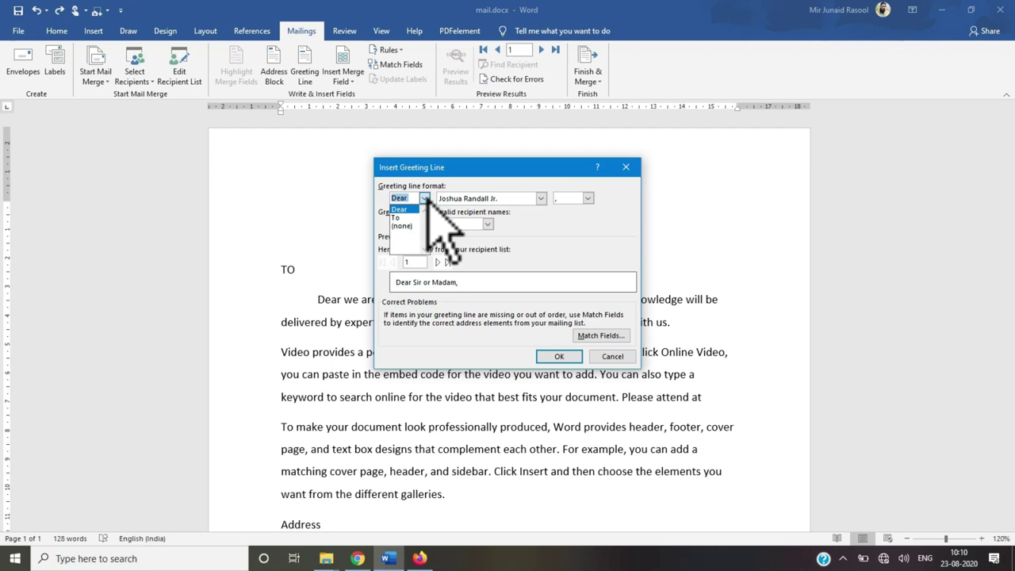
pyautogui.click(425, 199)
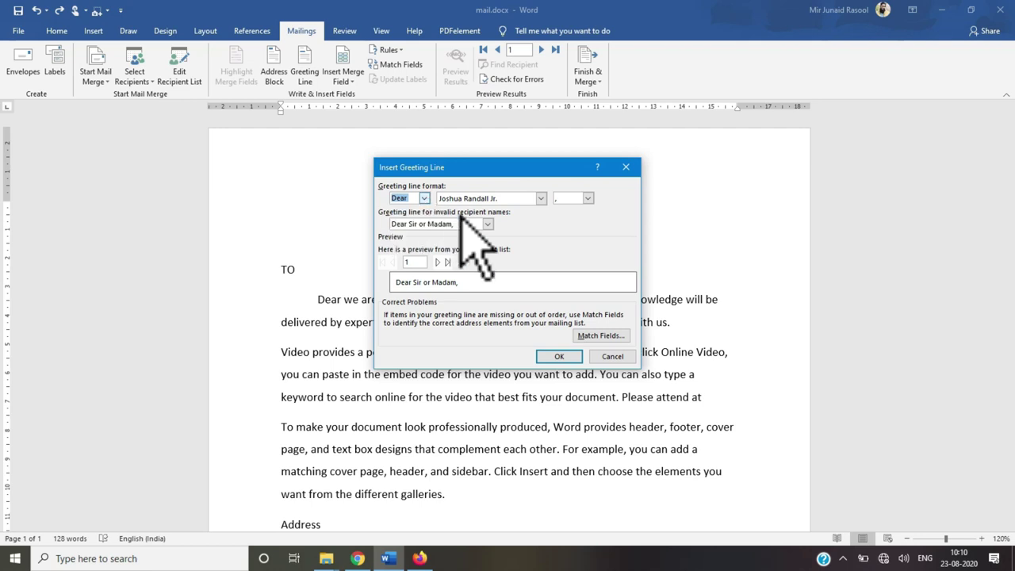
pyautogui.click(487, 224)
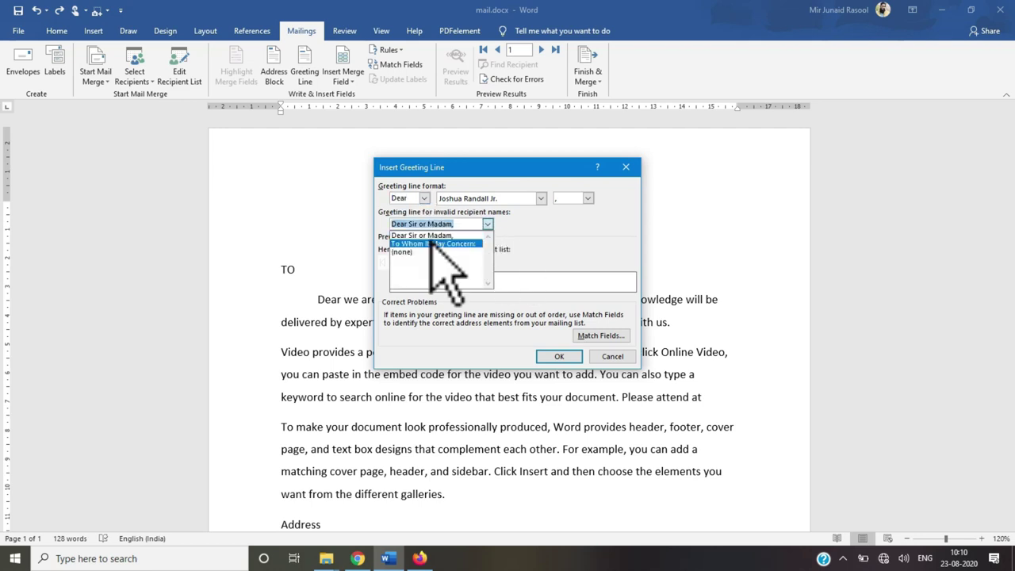
pyautogui.click(596, 357)
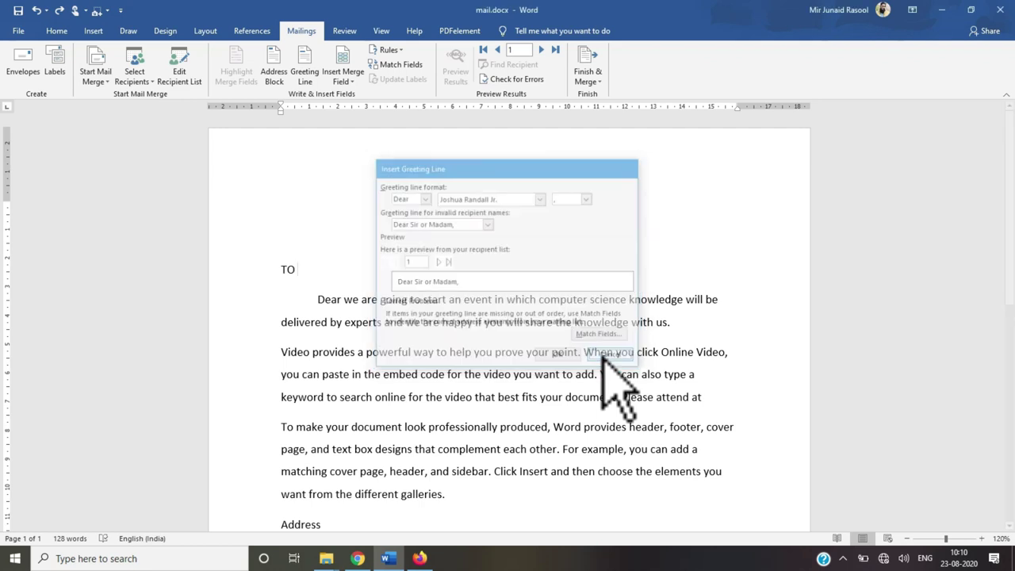
# Step: After Dear, preview the Address Block options showing the first recipient, Jammu
pyautogui.click(341, 299)
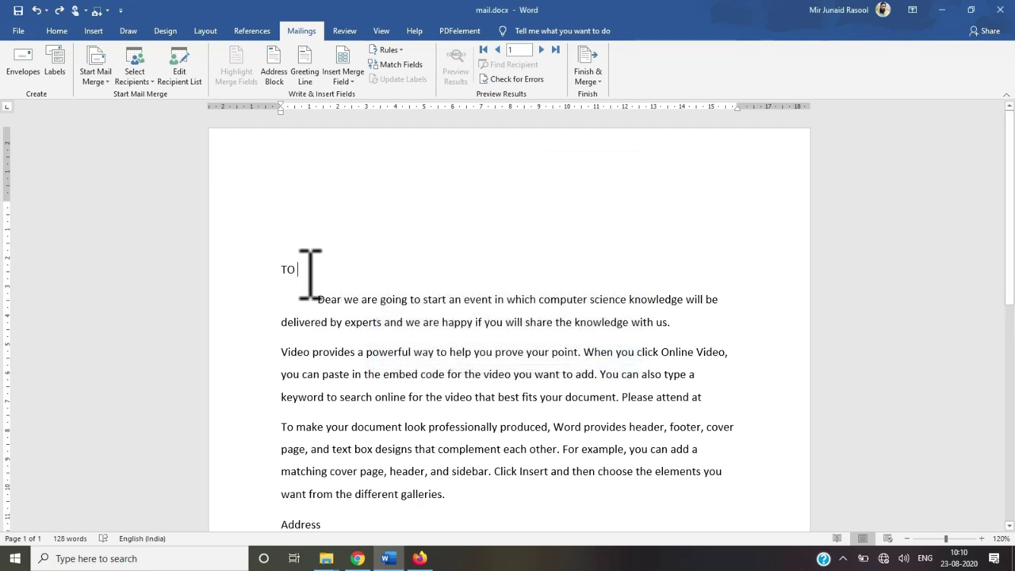
pyautogui.click(272, 78)
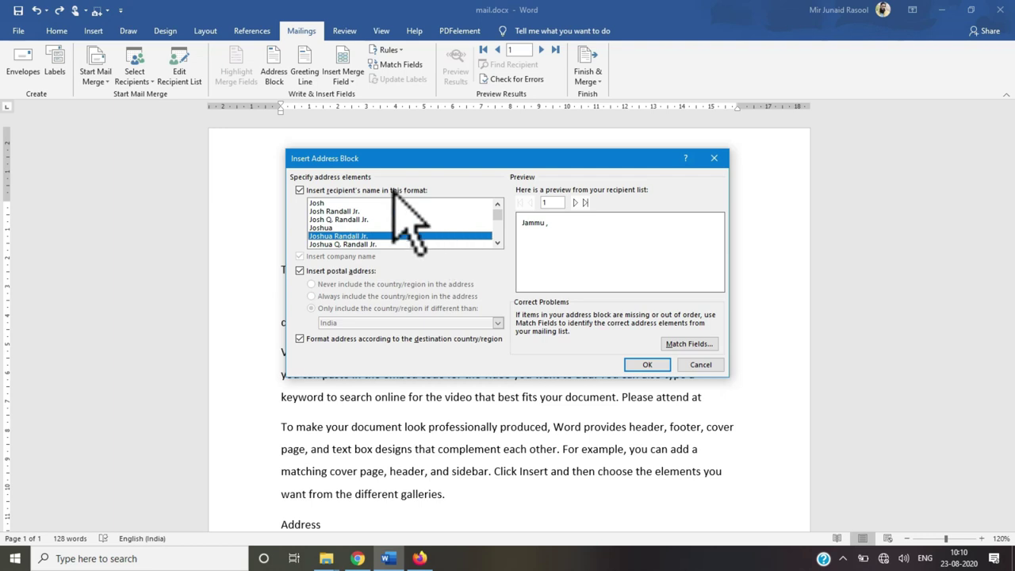
pyautogui.moveTo(497, 213); pyautogui.dragTo(493, 194)
# Step: Cancel Address Block and insert the «Name_» merge field after TO and after Dear
pyautogui.click(691, 368)
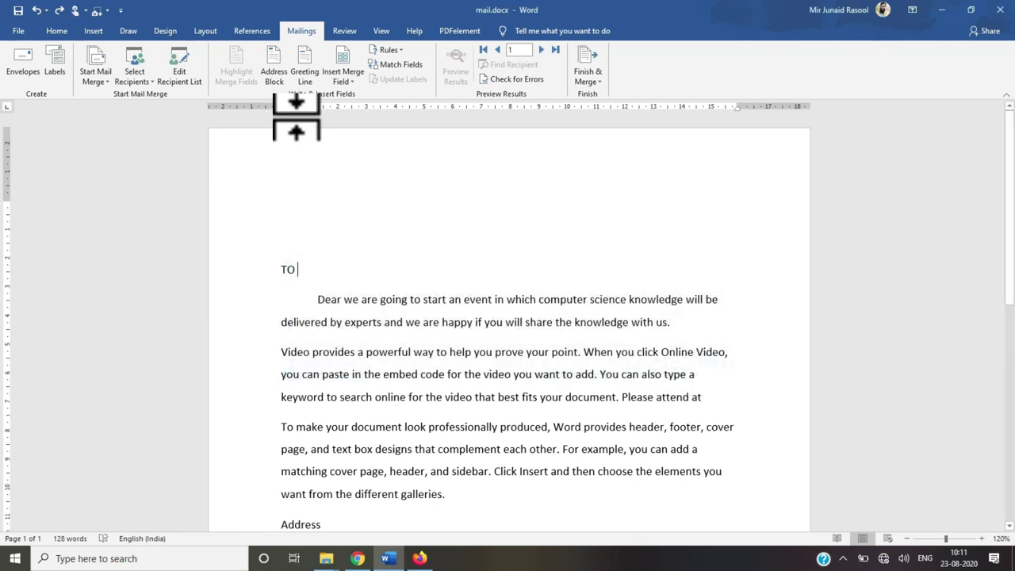
pyautogui.click(344, 80)
pyautogui.click(344, 96)
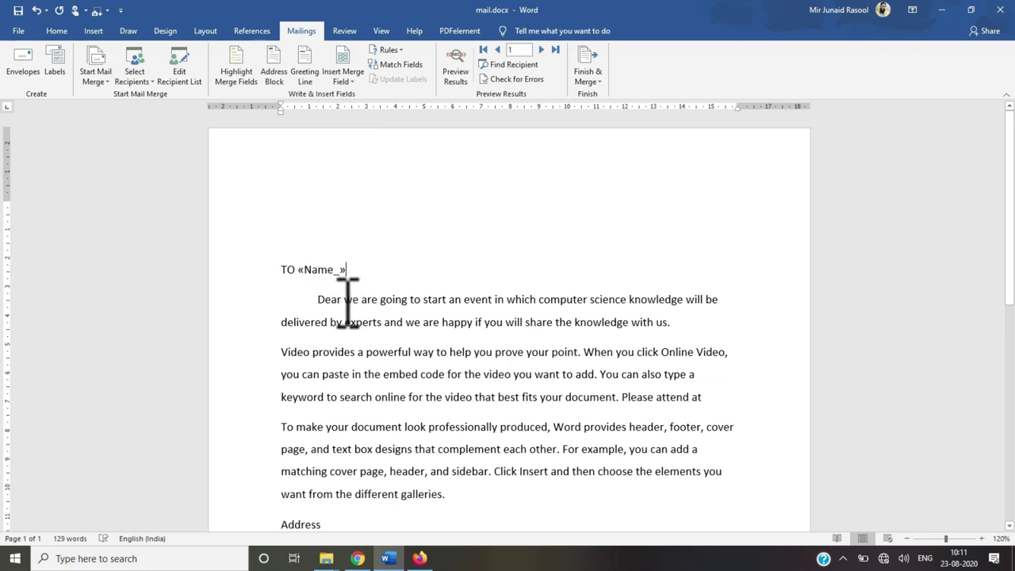
pyautogui.click(348, 79)
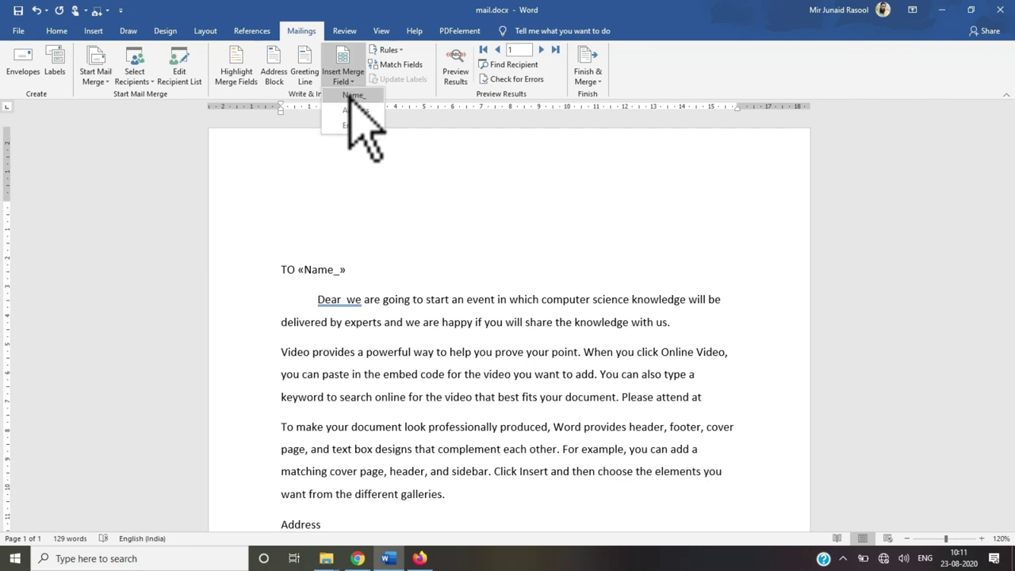
pyautogui.click(353, 95)
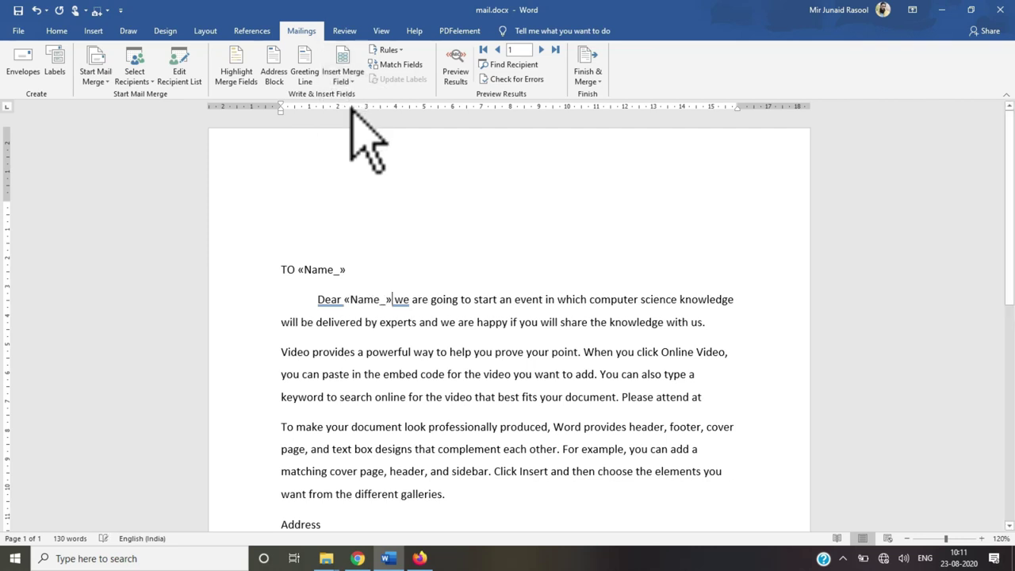
# Step: Review the recipient list, then place the cursor after 'Please attend at'
pyautogui.click(174, 79)
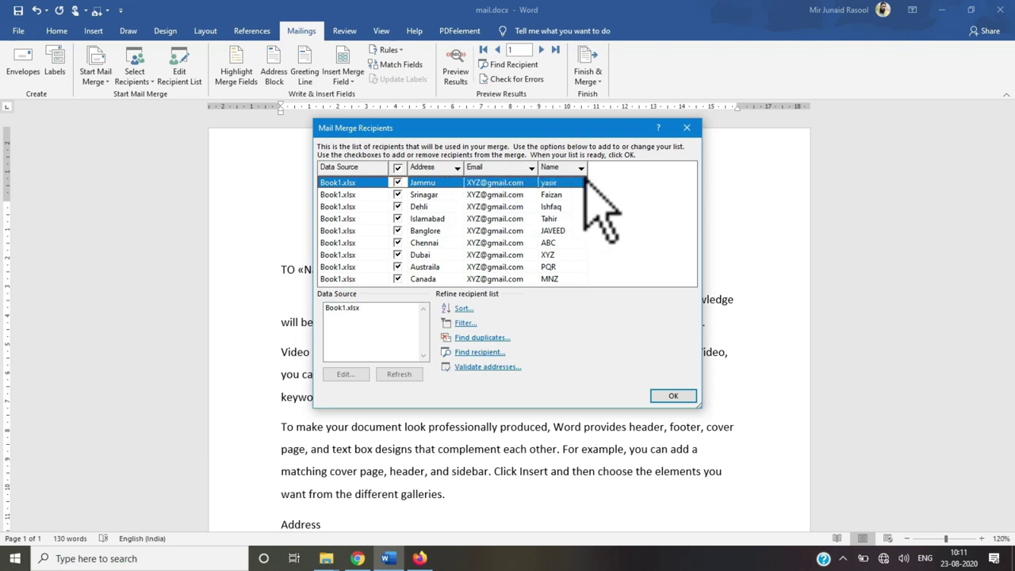
pyautogui.click(686, 128)
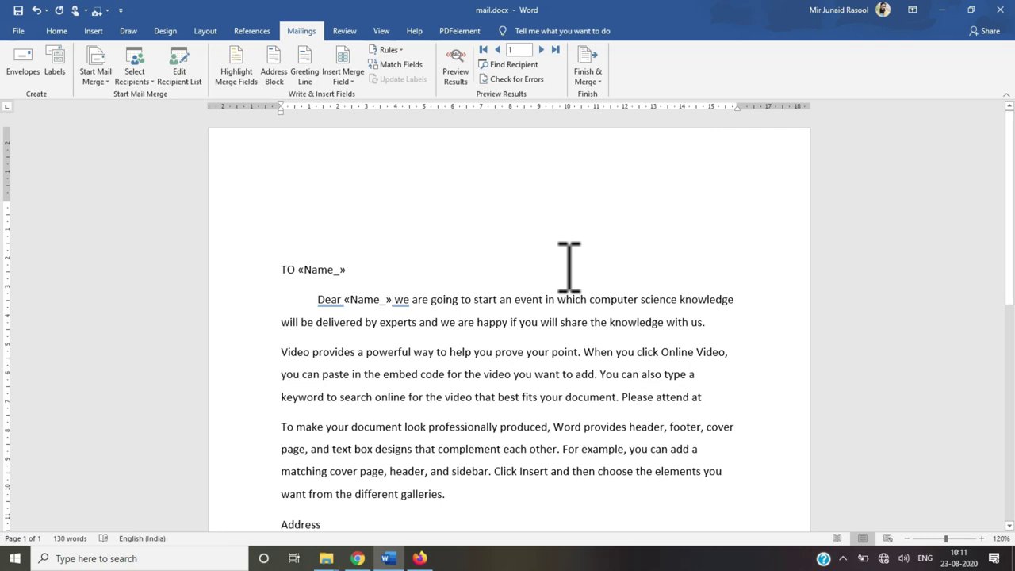
pyautogui.click(713, 402)
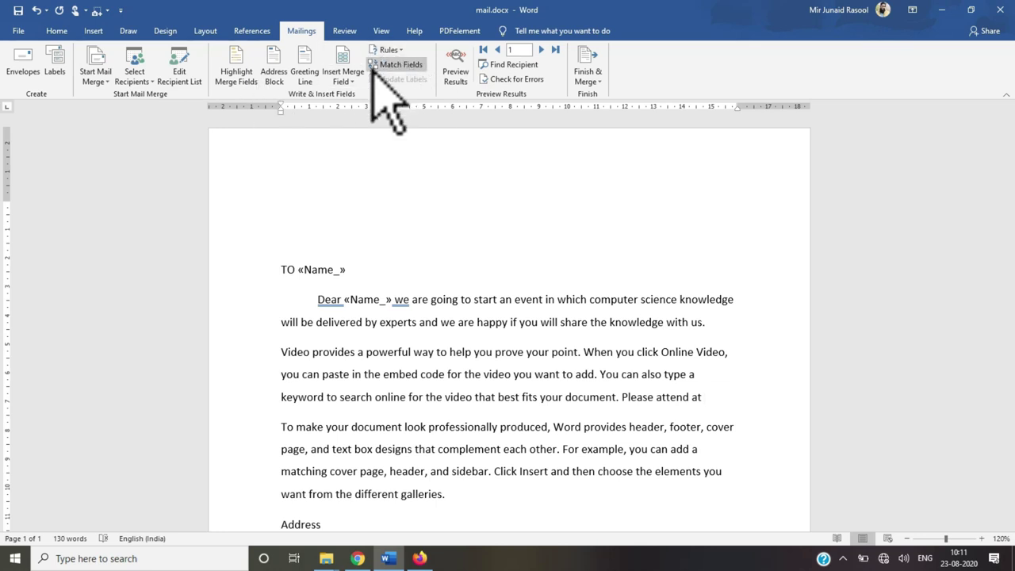
pyautogui.click(342, 77)
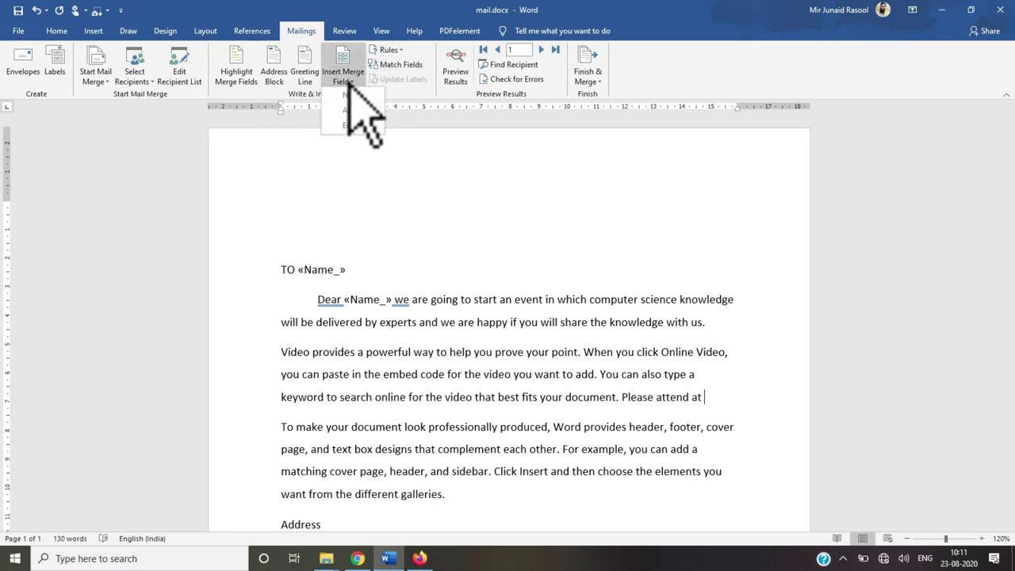
pyautogui.click(356, 110)
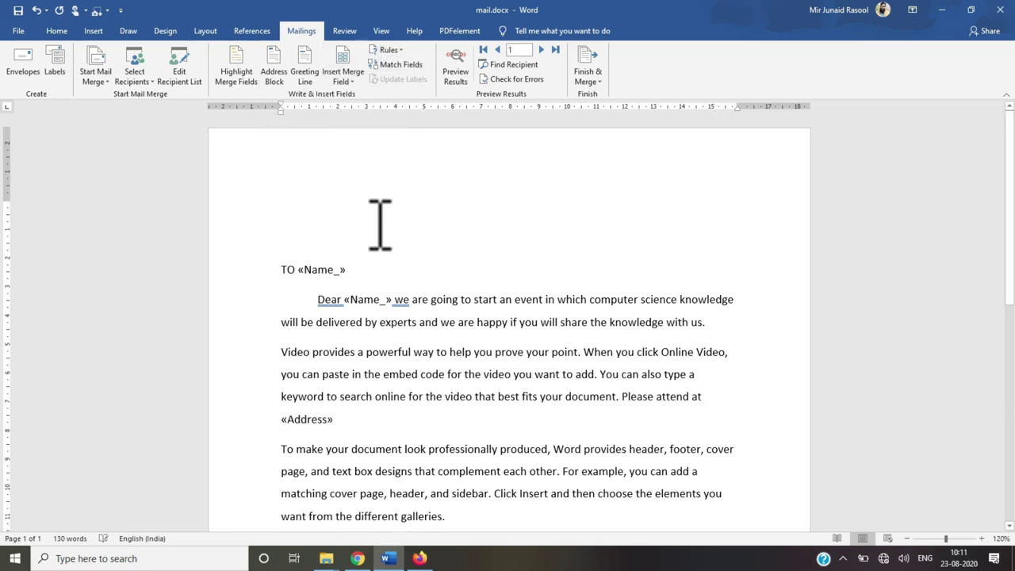
pyautogui.scroll(-3, 1008, 206)
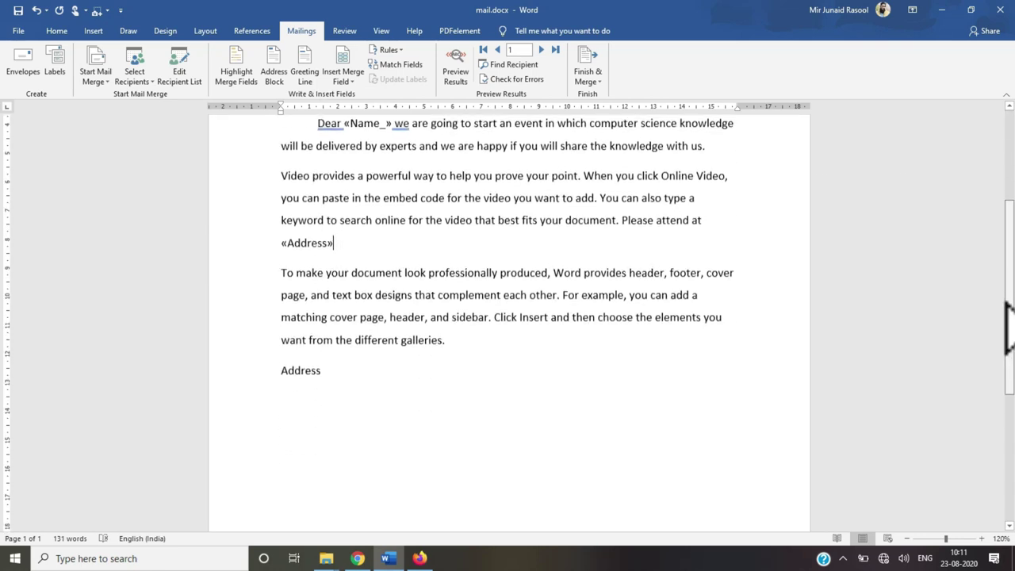
pyautogui.click(332, 354)
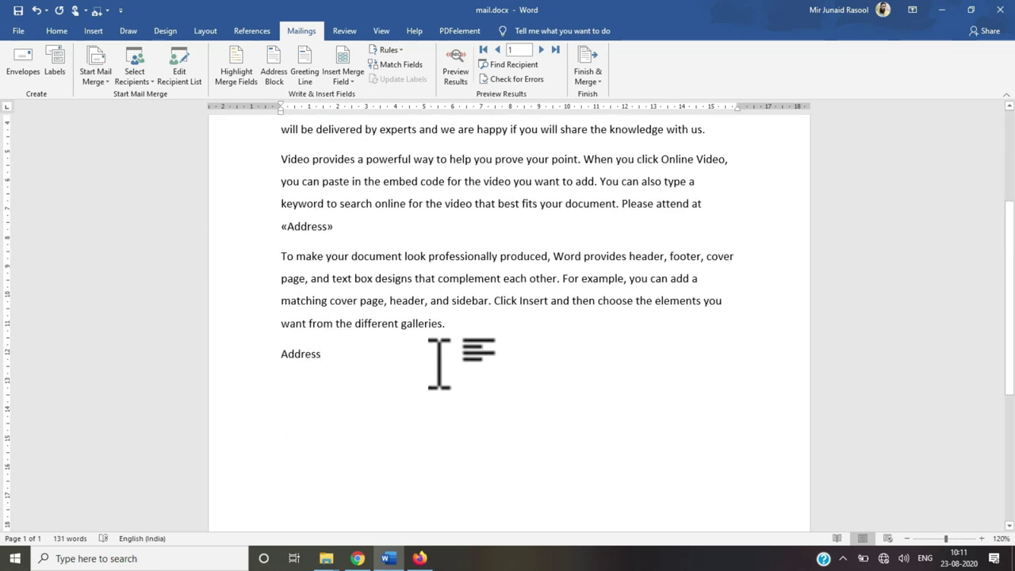
pyautogui.press('Return')
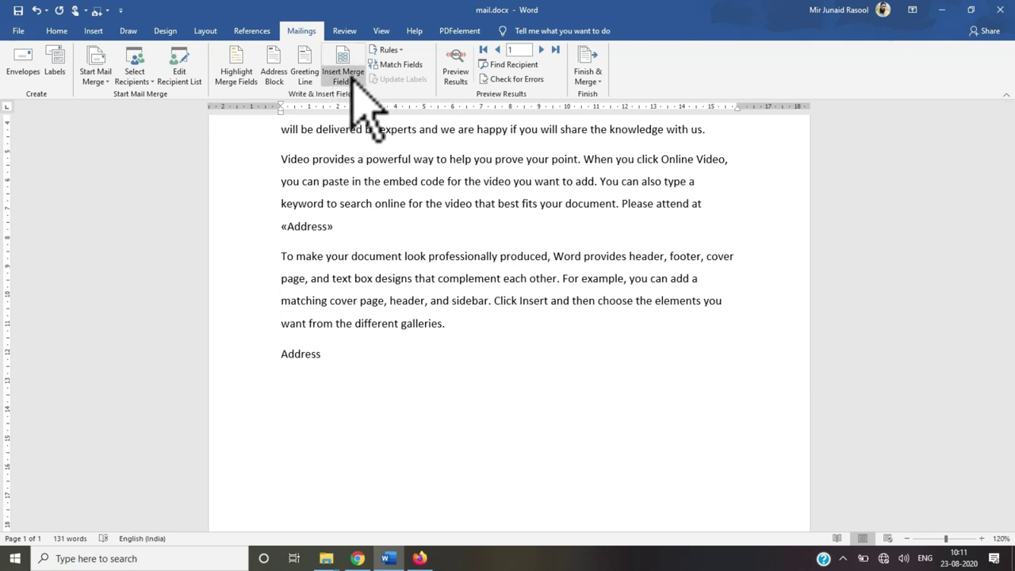
pyautogui.click(342, 82)
pyautogui.click(349, 118)
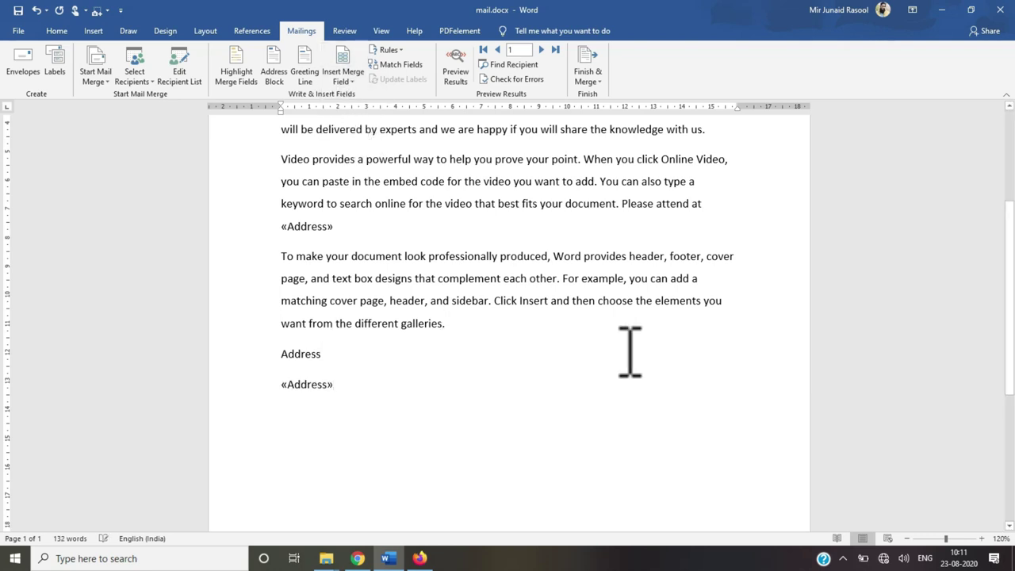
pyautogui.scroll(3, 1011, 349)
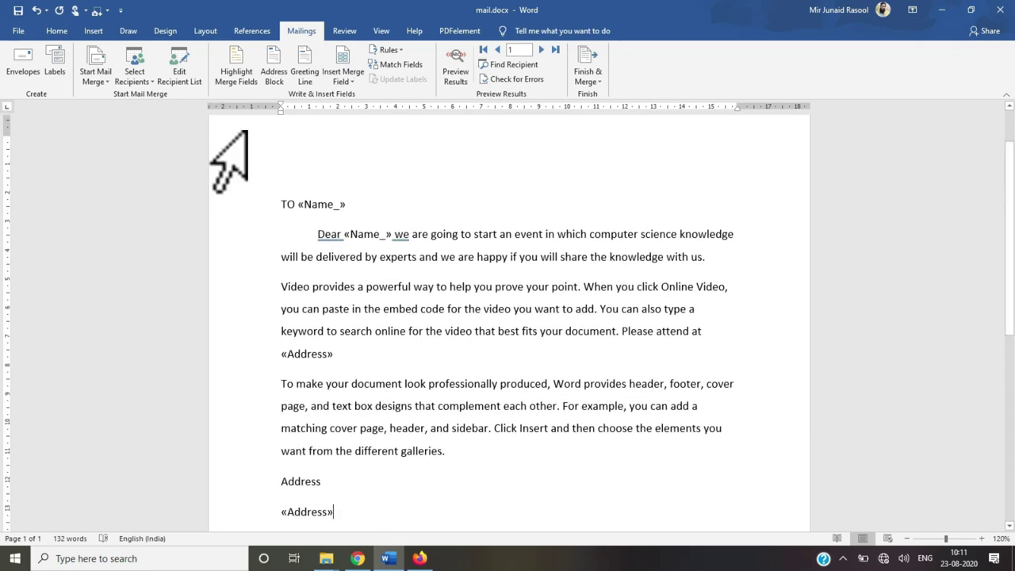
pyautogui.click(237, 71)
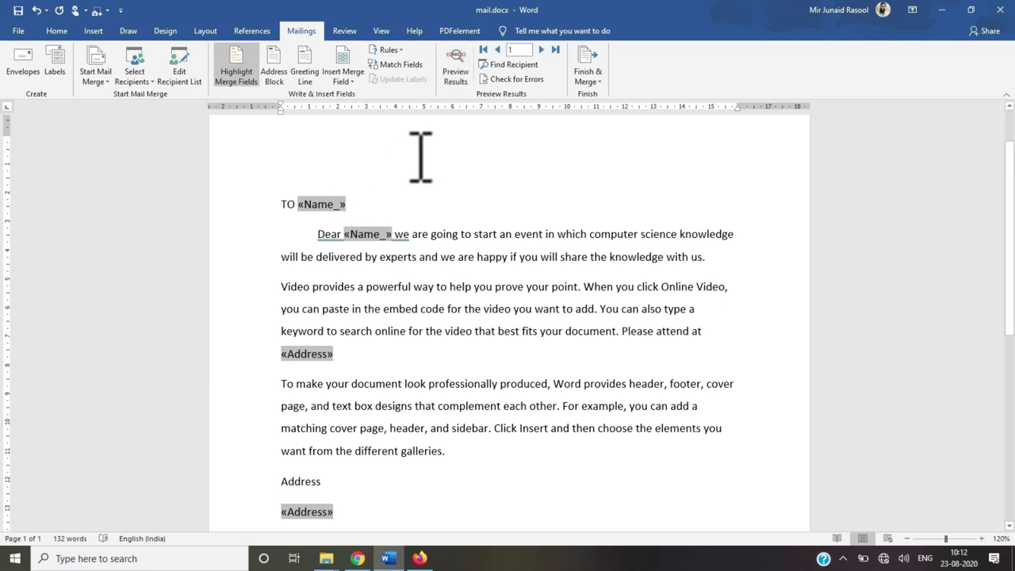
# Step: Turn on Preview Results, browse from the last record back to record 1, ending on record 3
pyautogui.click(464, 63)
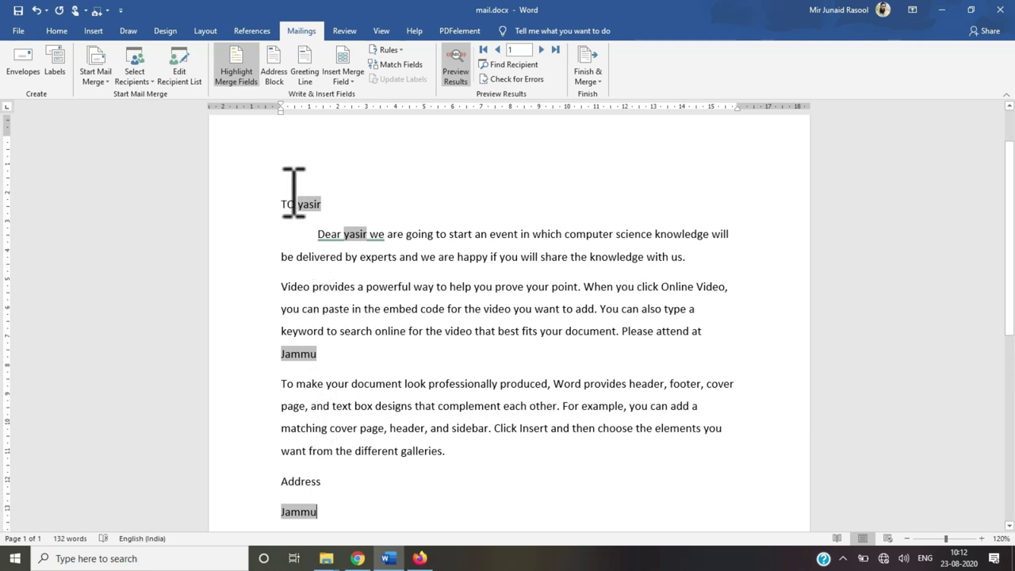
pyautogui.click(556, 49)
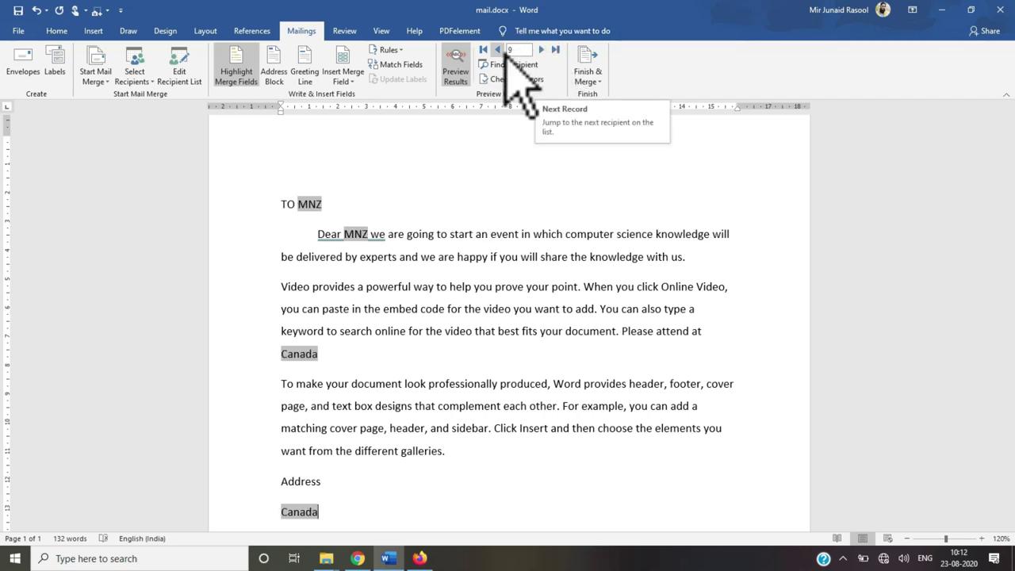
pyautogui.click(498, 50)
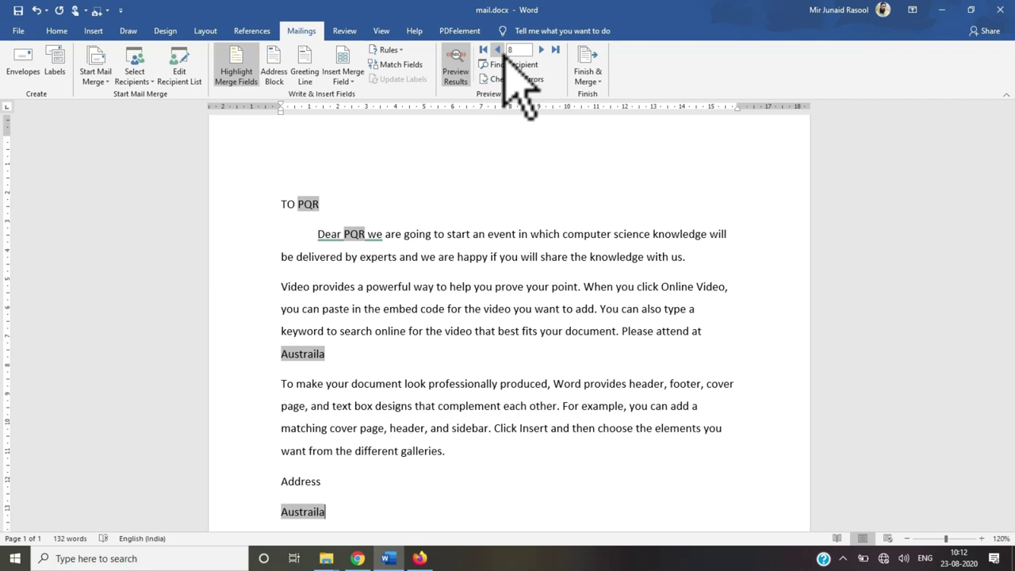
pyautogui.click(500, 52)
pyautogui.click(499, 52)
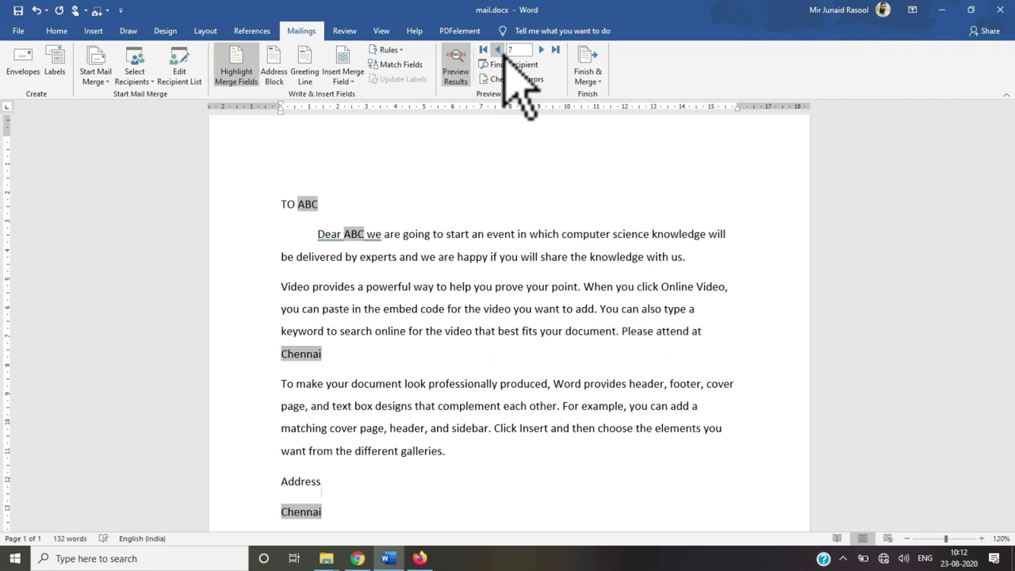
pyautogui.click(499, 52)
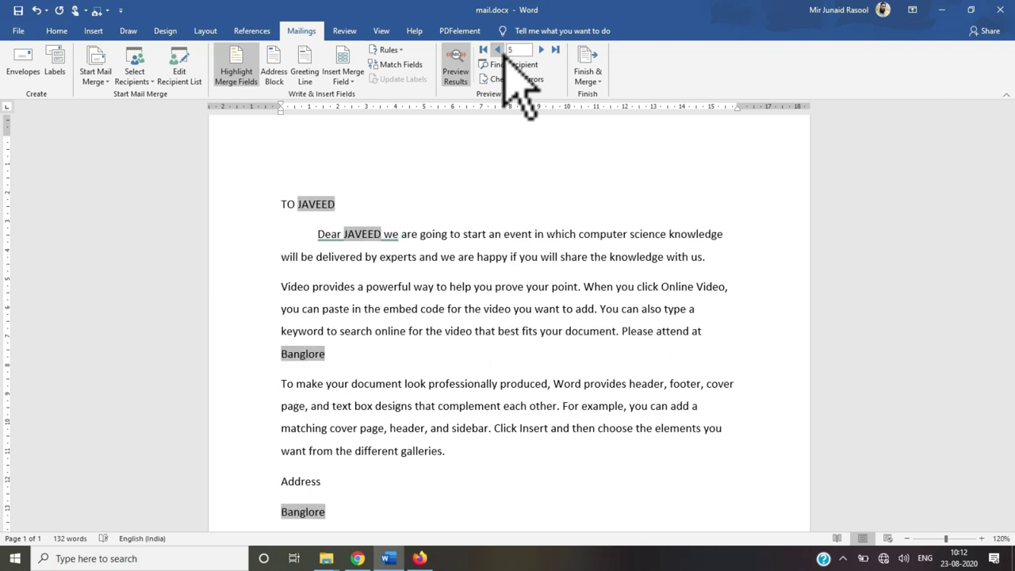
pyautogui.click(499, 51)
pyautogui.click(500, 51)
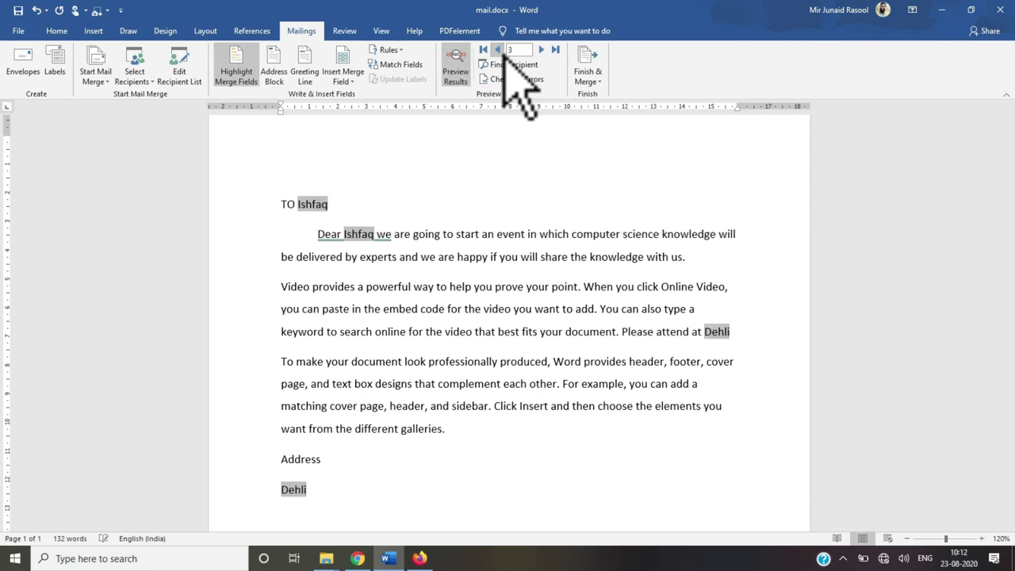
pyautogui.click(499, 52)
pyautogui.click(500, 52)
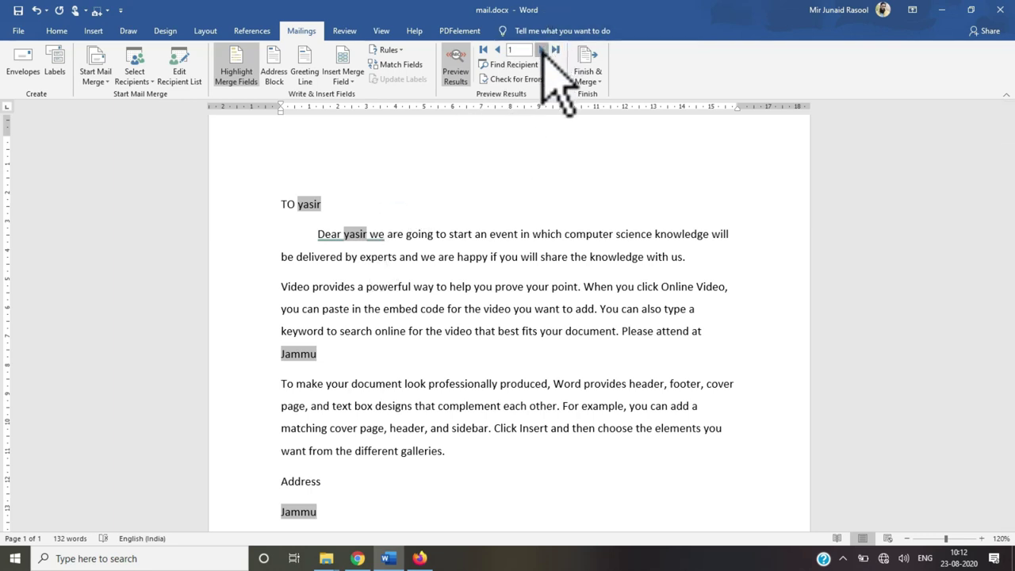
pyautogui.click(542, 49)
pyautogui.click(541, 49)
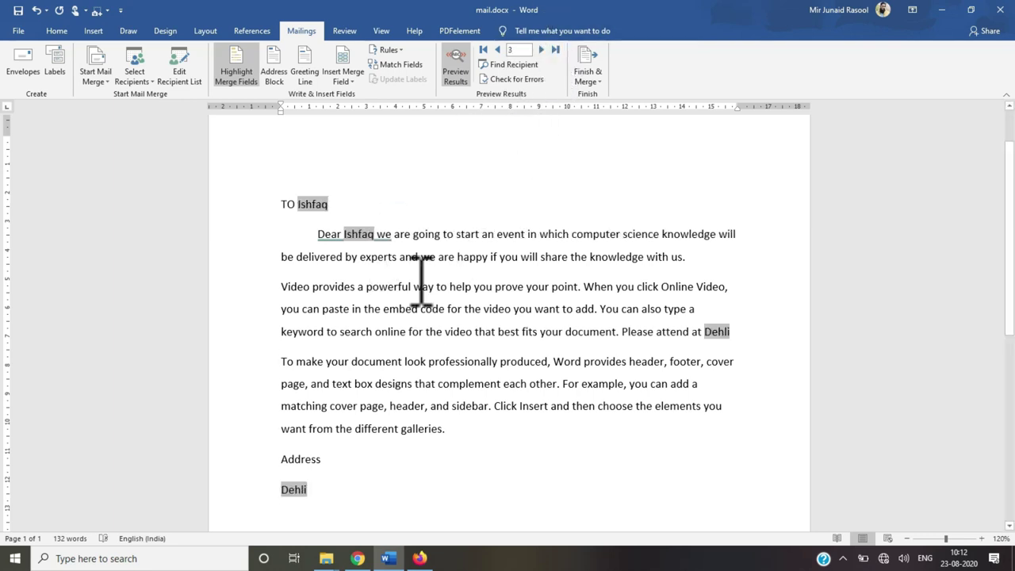
# Step: Open Book1.xlsx read-only in Excel to inspect the recipient data, then return to Word
pyautogui.click(941, 11)
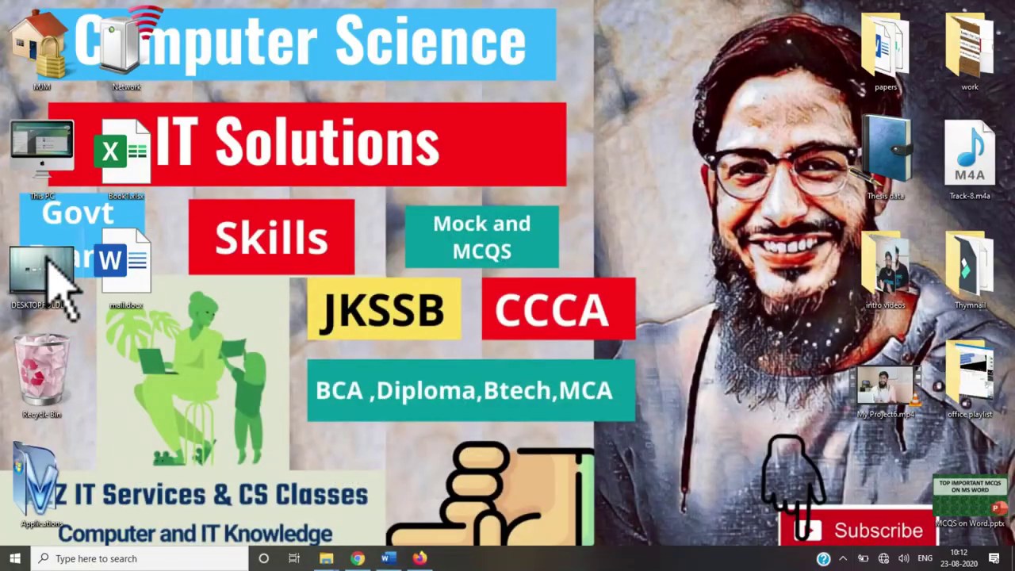
pyautogui.doubleClick(117, 172)
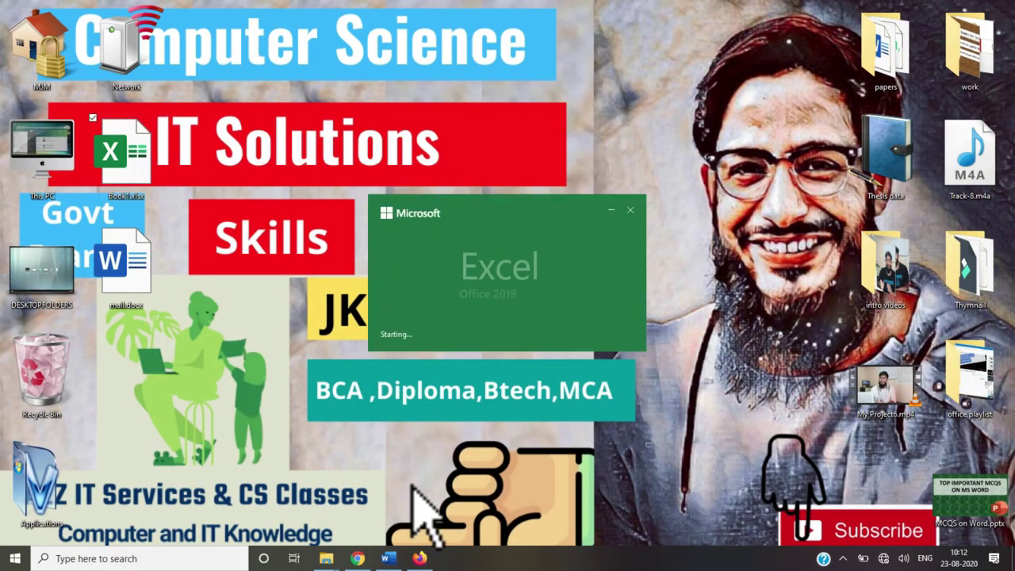
pyautogui.click(387, 558)
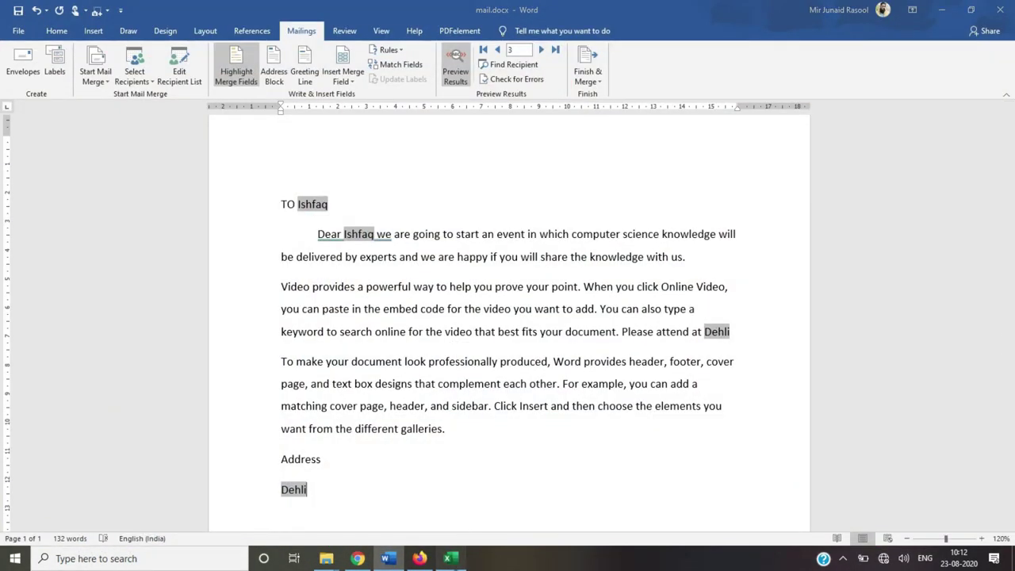
pyautogui.click(451, 559)
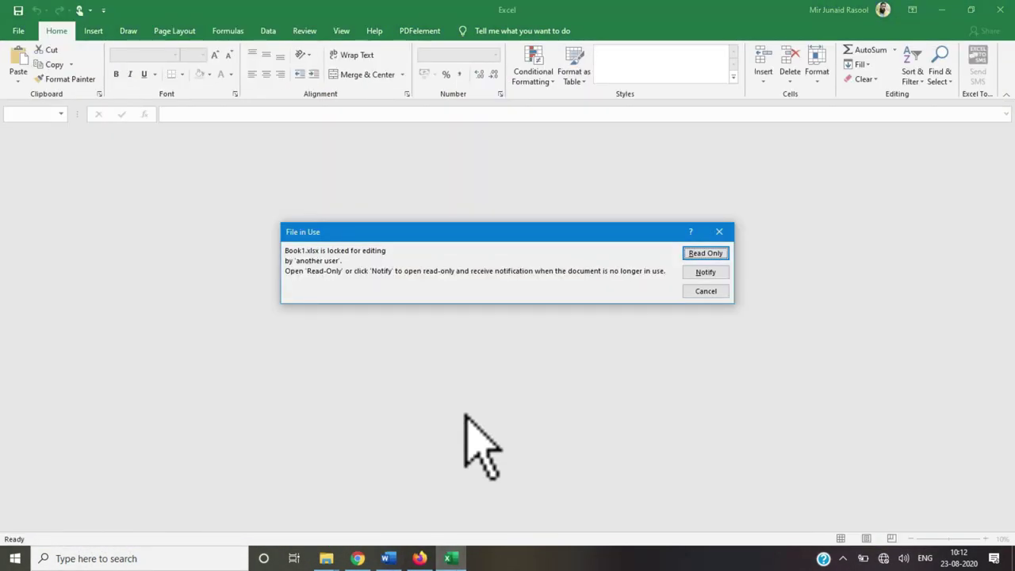
pyautogui.click(702, 254)
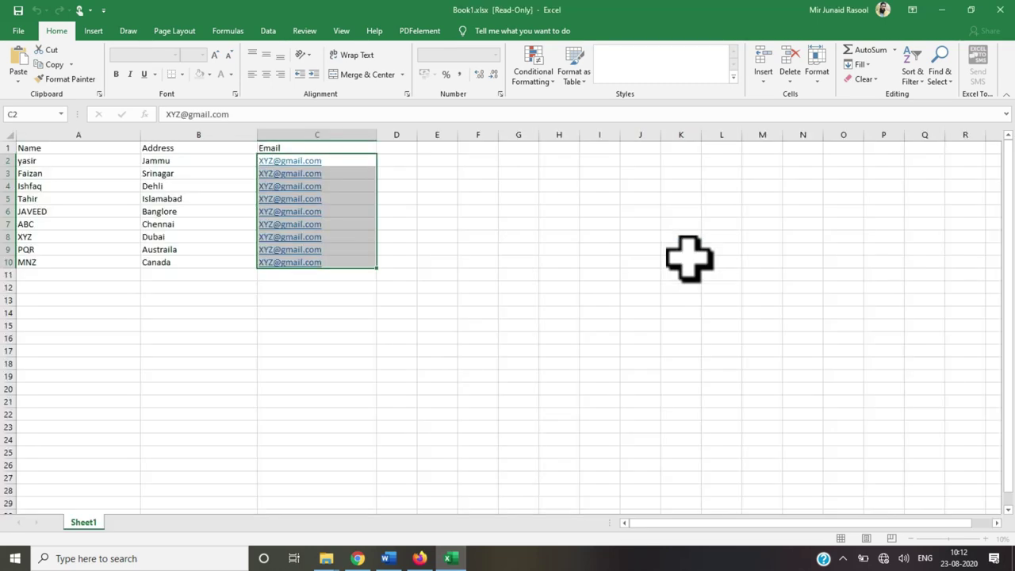
pyautogui.click(80, 247)
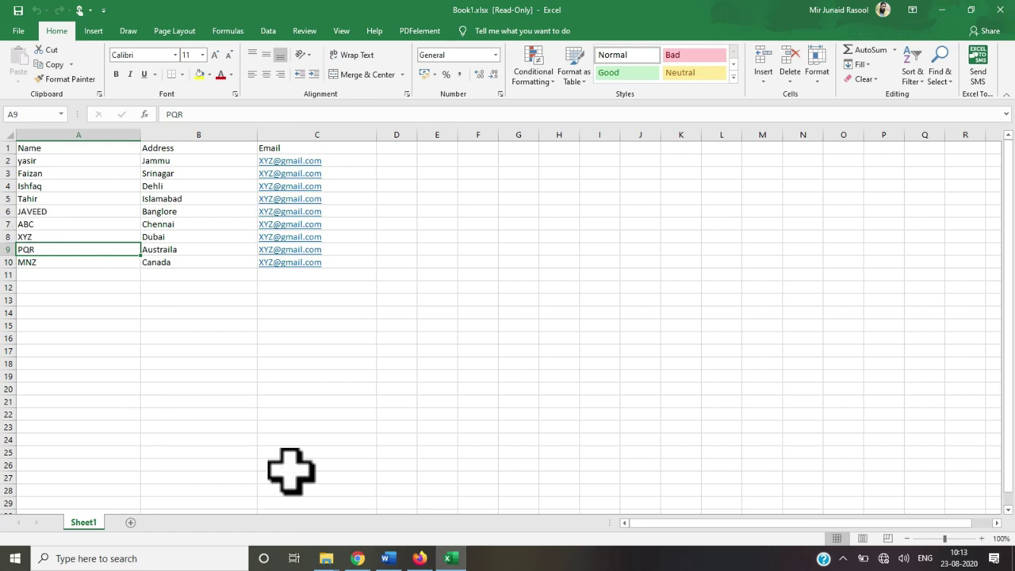
pyautogui.click(387, 558)
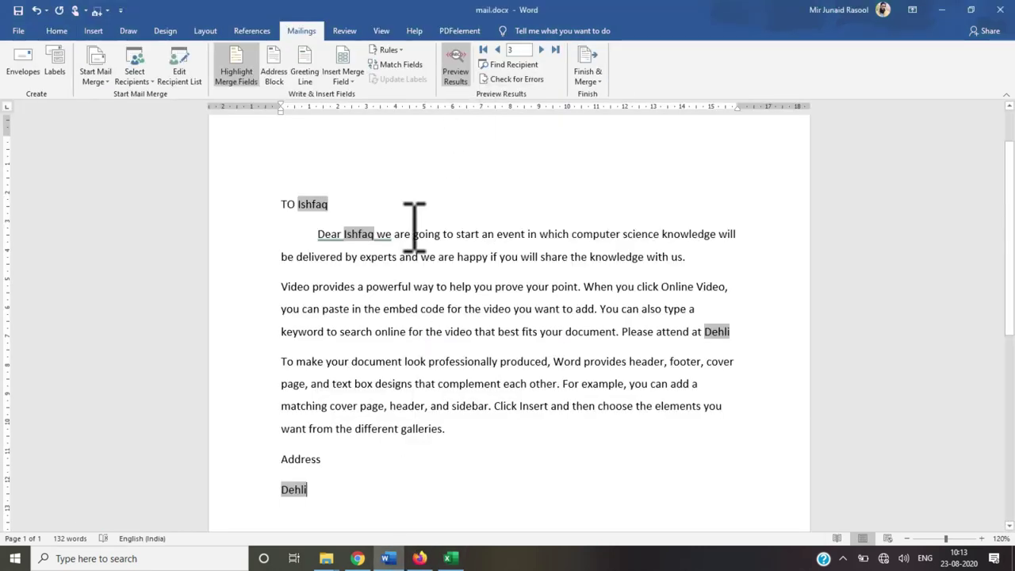
# Step: Go back to record 1 and turn off Preview Results to show «Name_» and «Address»
pyautogui.click(497, 50)
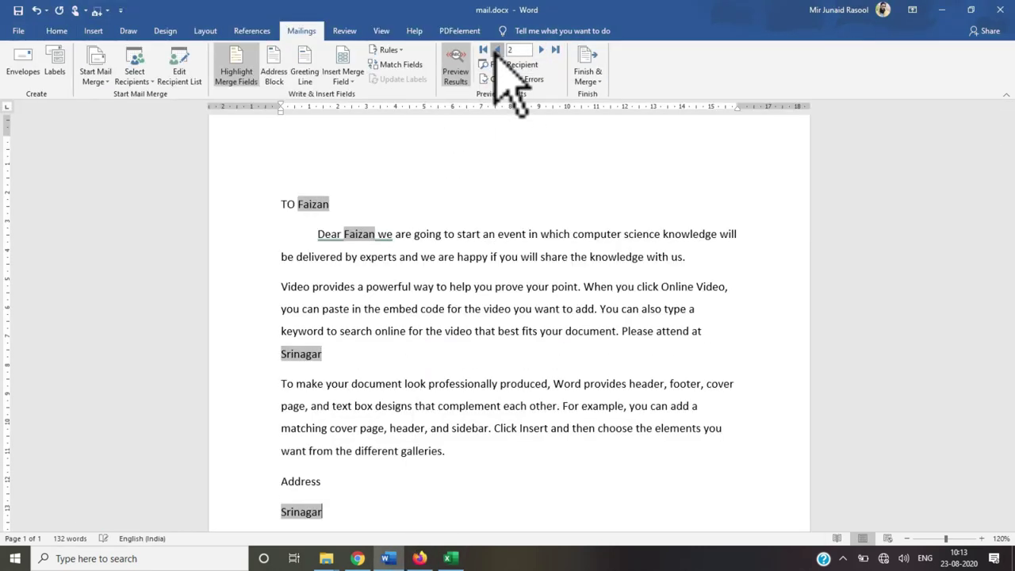
pyautogui.click(497, 51)
pyautogui.click(455, 65)
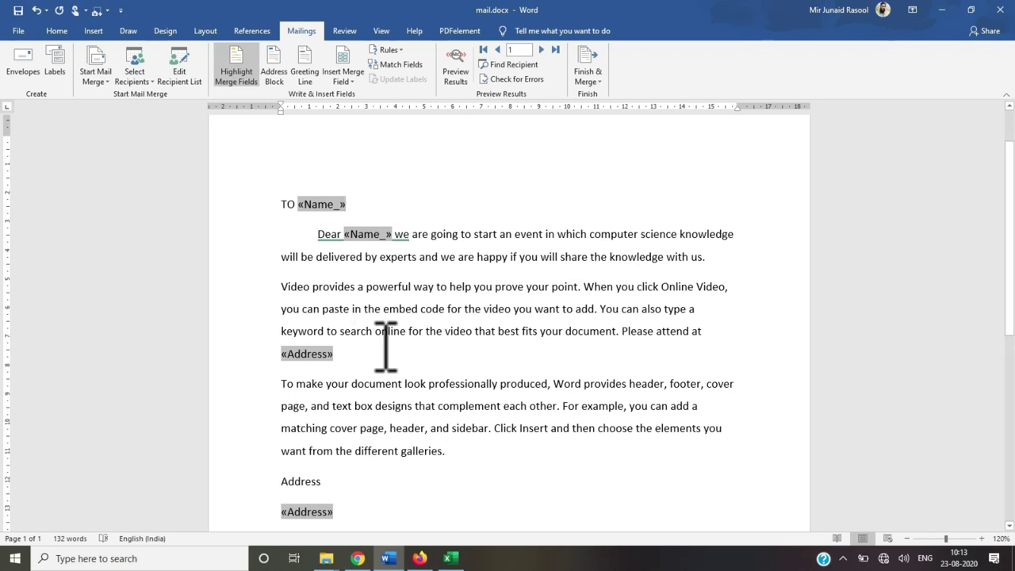
# Step: Merge all records into a new Letters1 document via Edit Individual Documents, then return to mail.docx
pyautogui.click(590, 84)
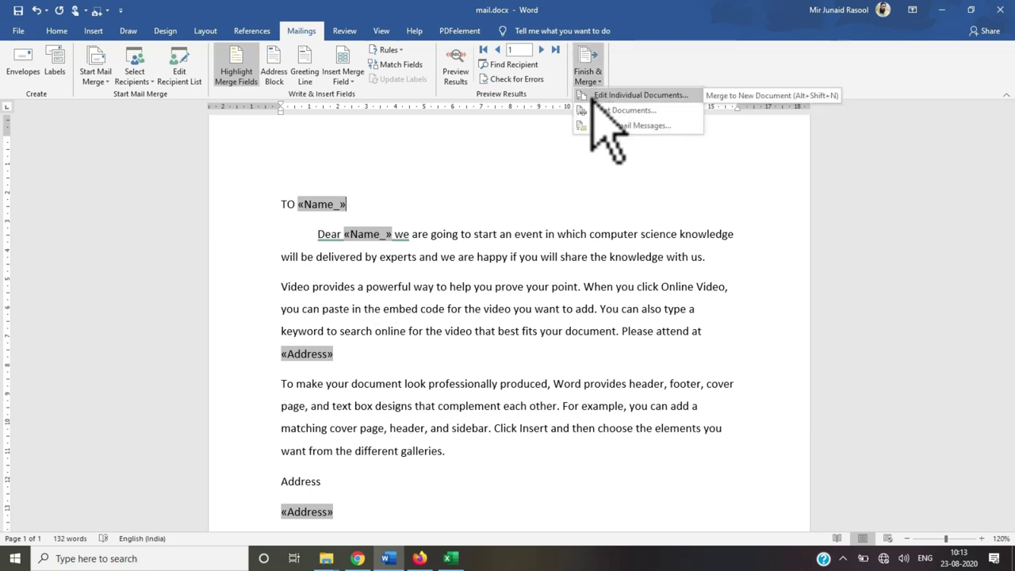
pyautogui.click(593, 95)
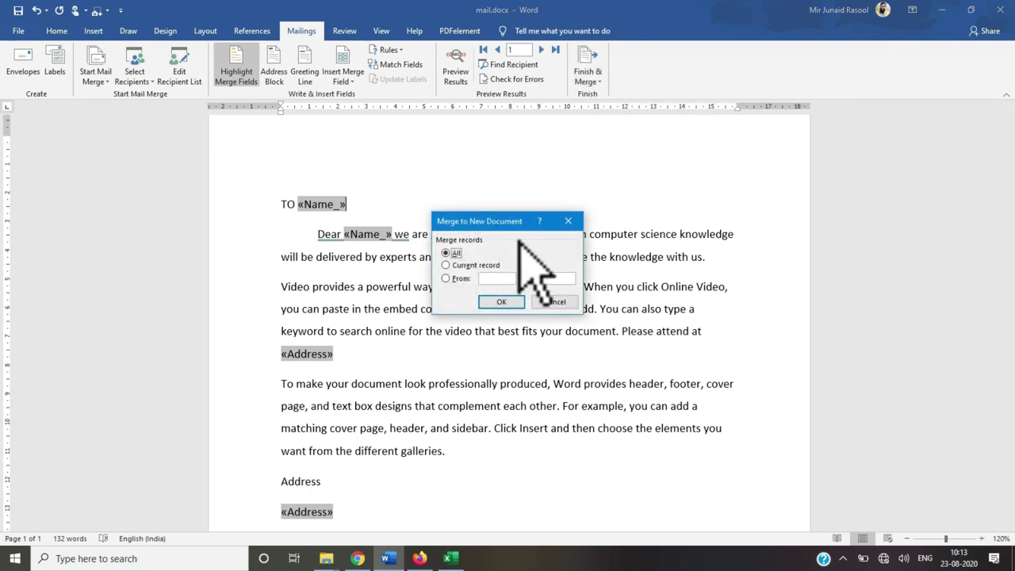
pyautogui.click(501, 302)
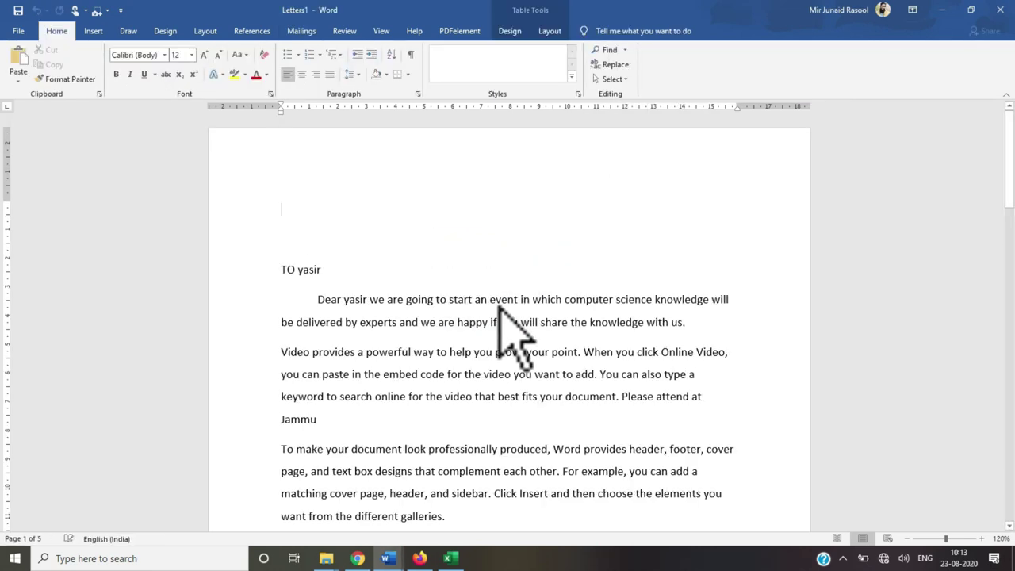
pyautogui.moveTo(1009, 135)
pyautogui.mouseDown()
pyautogui.moveTo(993, 365)
pyautogui.moveTo(984, 87)
pyautogui.mouseUp()
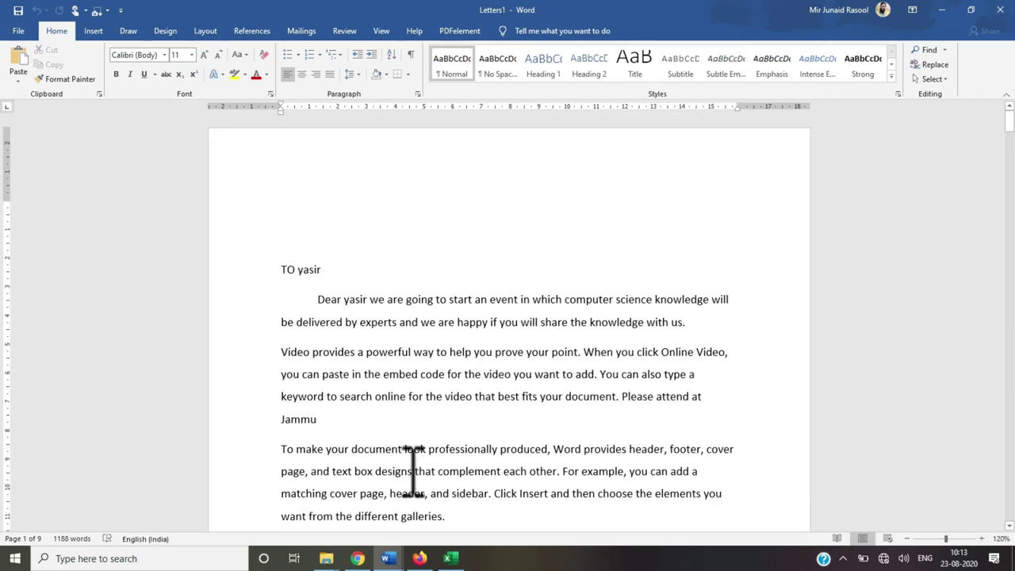
pyautogui.moveTo(388, 554)
pyautogui.click(365, 525)
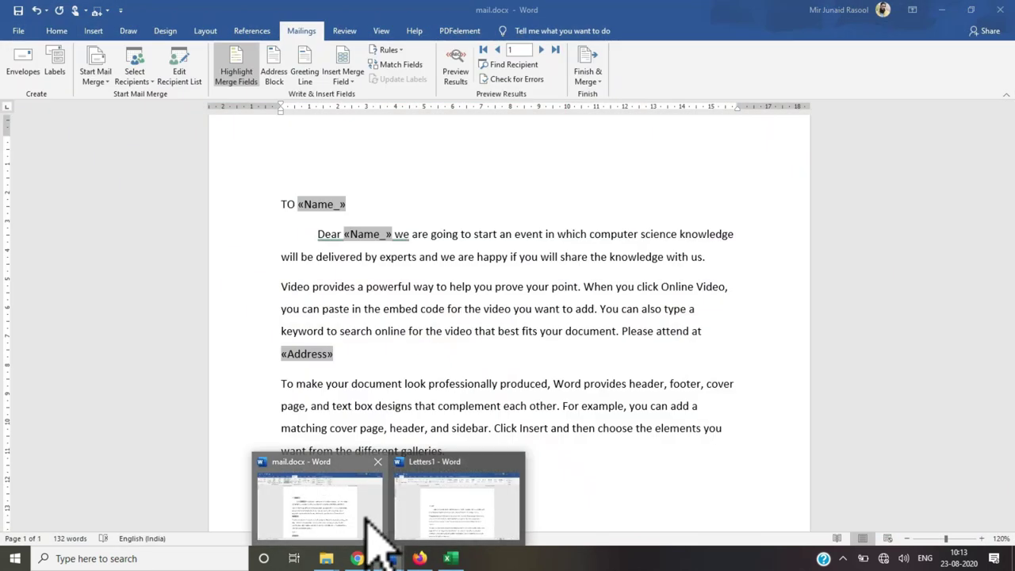
# Step: In Merge to Printer, try records 3 to 7, switch back to All, and cancel without printing
pyautogui.click(590, 81)
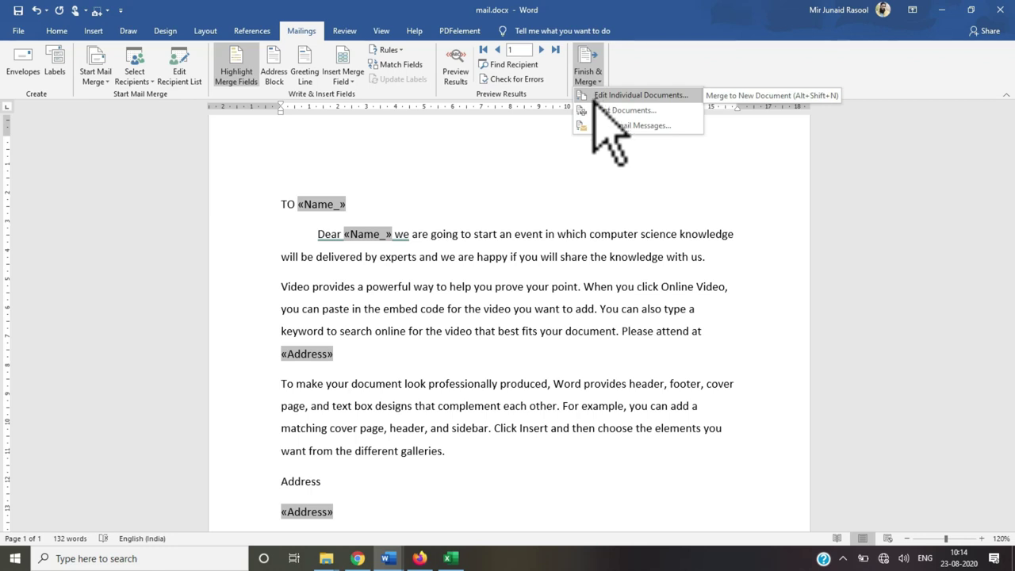
pyautogui.click(608, 111)
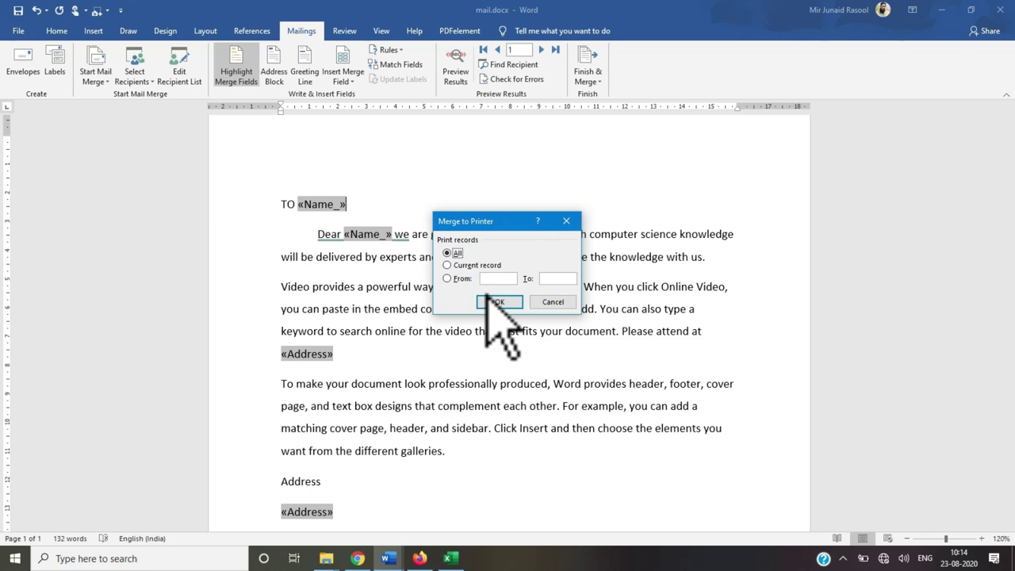
pyautogui.click(449, 265)
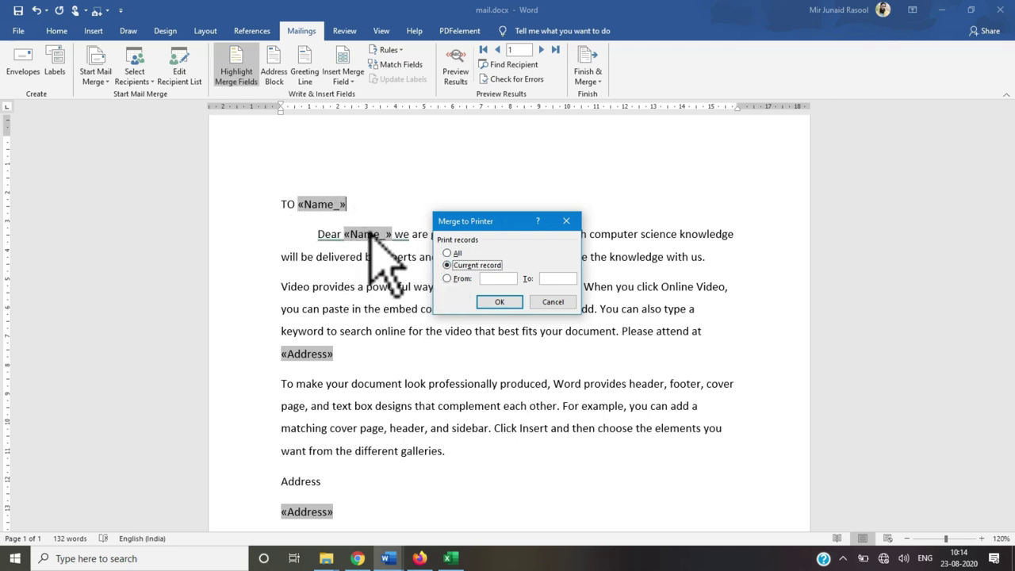
pyautogui.click(453, 279)
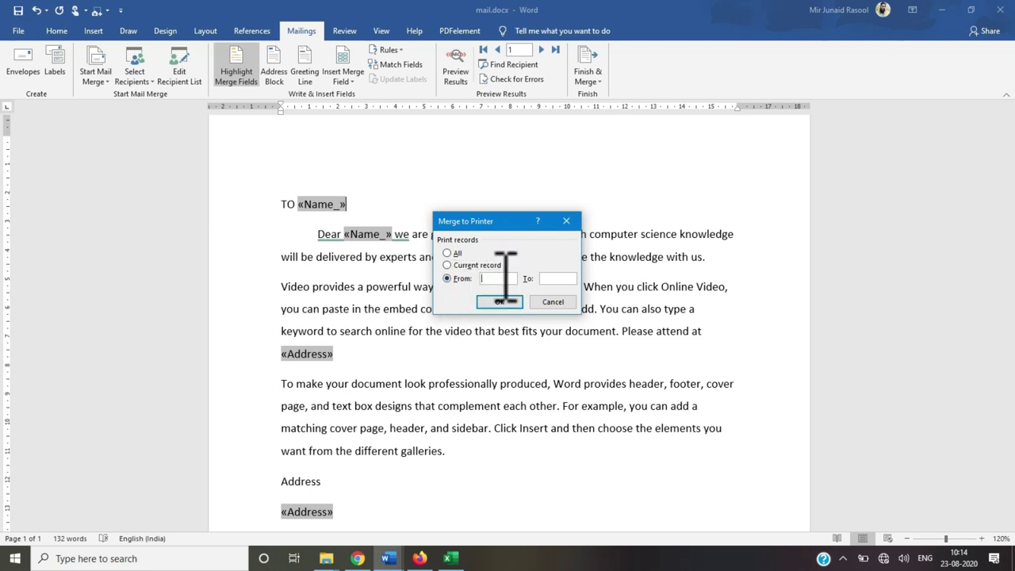
pyautogui.write('3')
pyautogui.click(553, 281)
pyautogui.write('7')
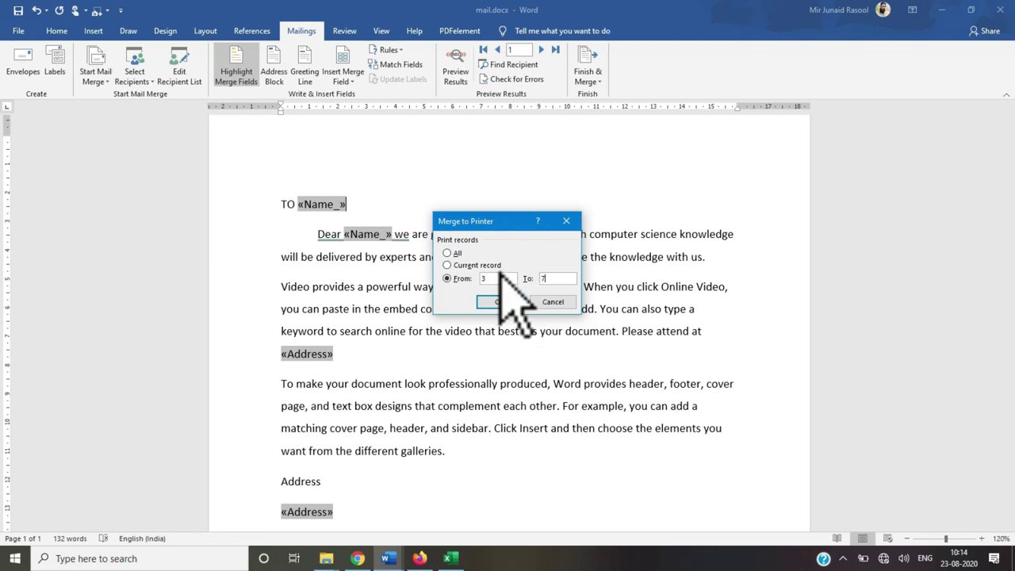
pyautogui.doubleClick(482, 278)
pyautogui.press('BackSpace')
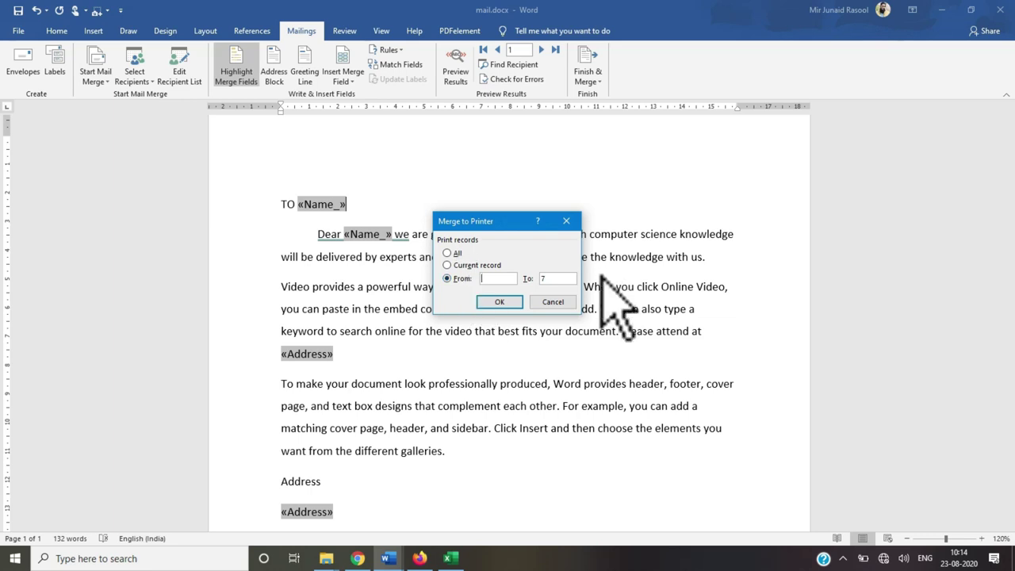
pyautogui.doubleClick(546, 278)
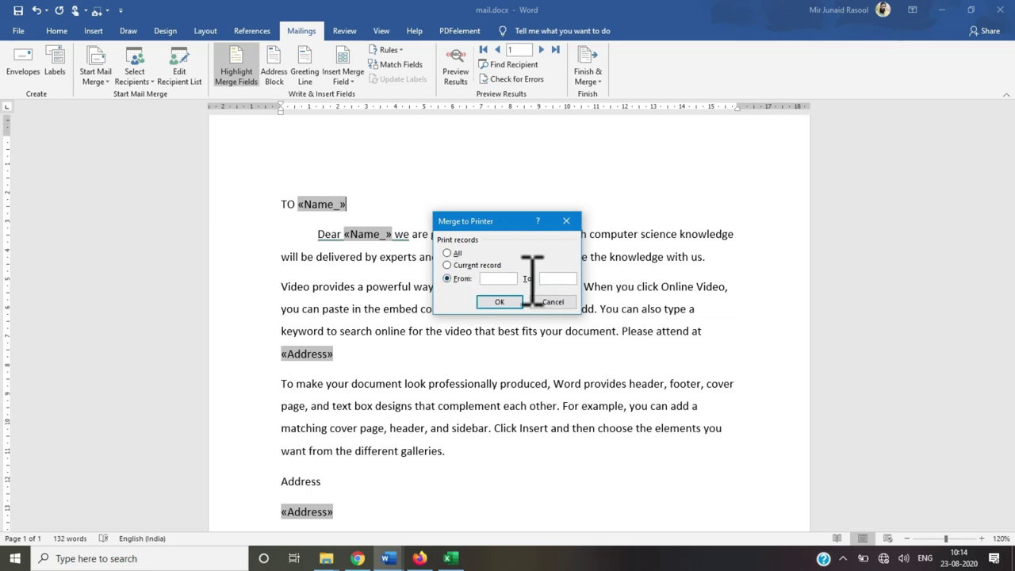
pyautogui.click(447, 253)
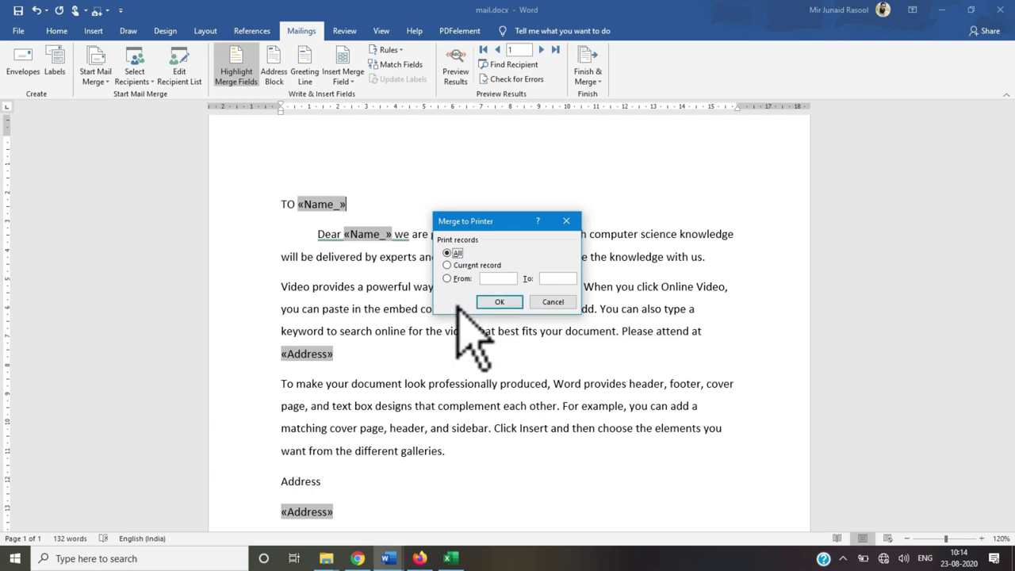
pyautogui.click(547, 302)
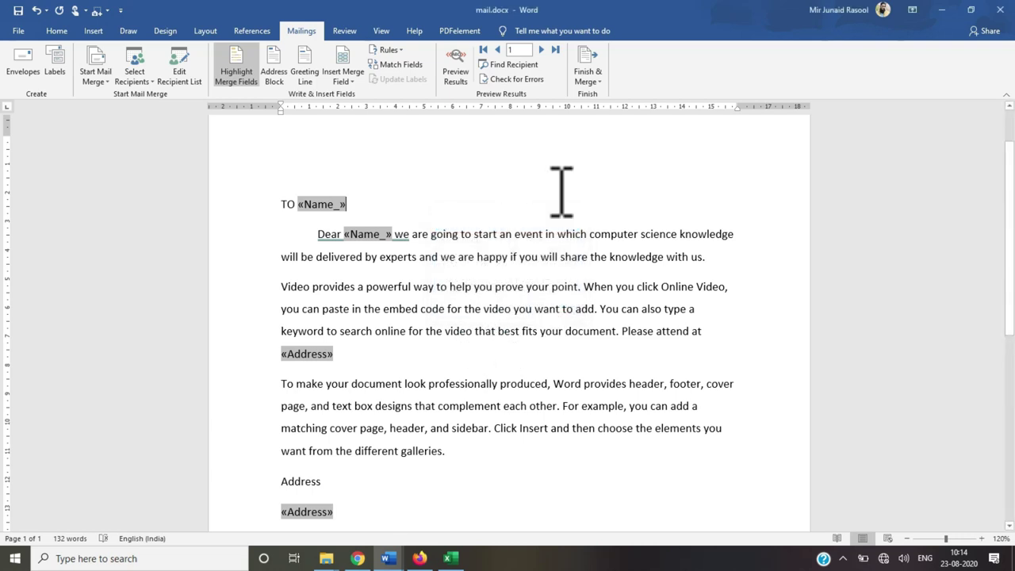
# Step: Open the Finish & Merge options, briefly checking the Excel workbook in between
pyautogui.click(590, 83)
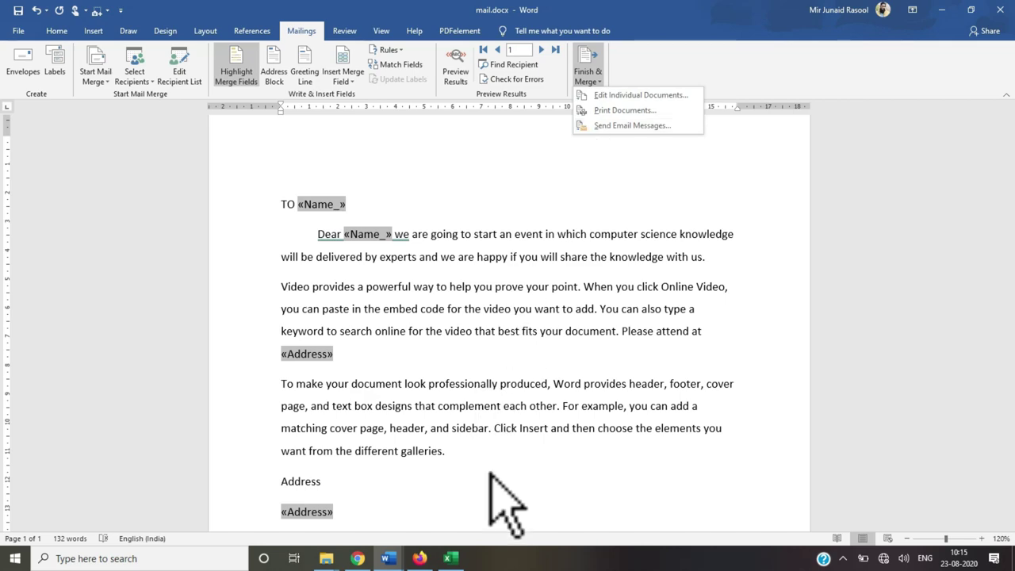
pyautogui.click(453, 558)
pyautogui.click(454, 558)
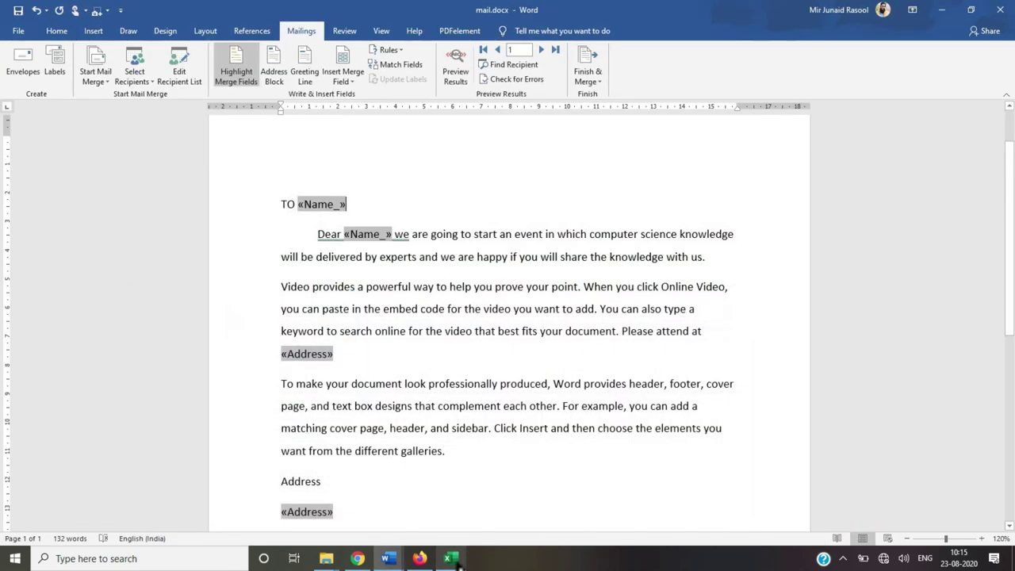
pyautogui.click(589, 77)
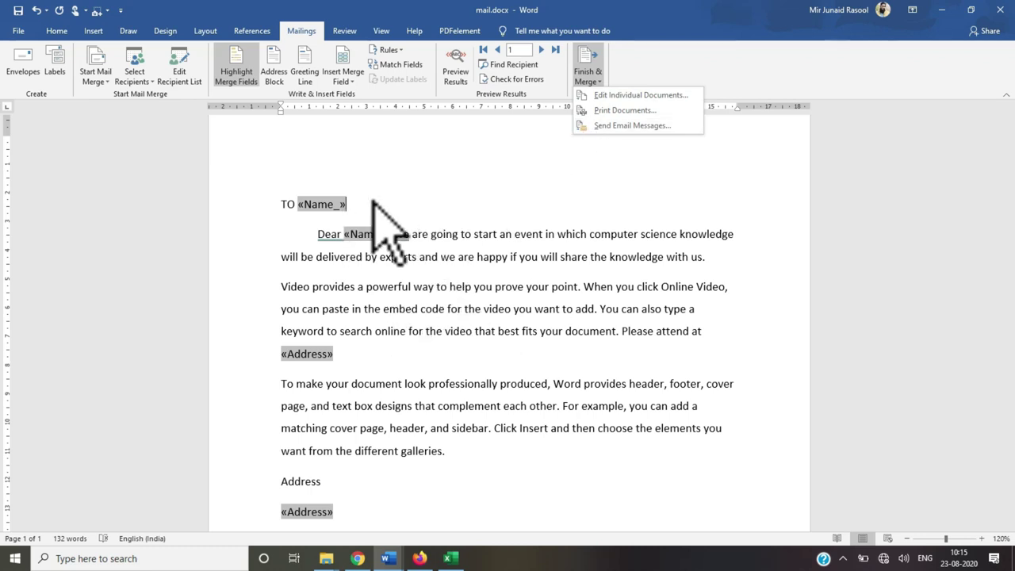
# Step: Start an e-mail merge with Email as the recipient field, trying the Plain text and Attachment formats
pyautogui.click(600, 129)
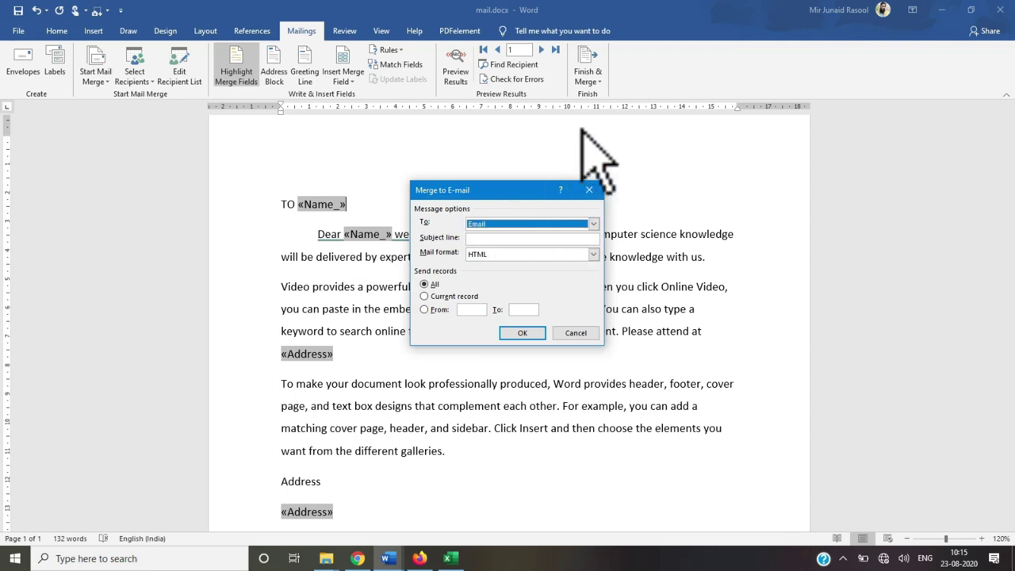
pyautogui.click(588, 224)
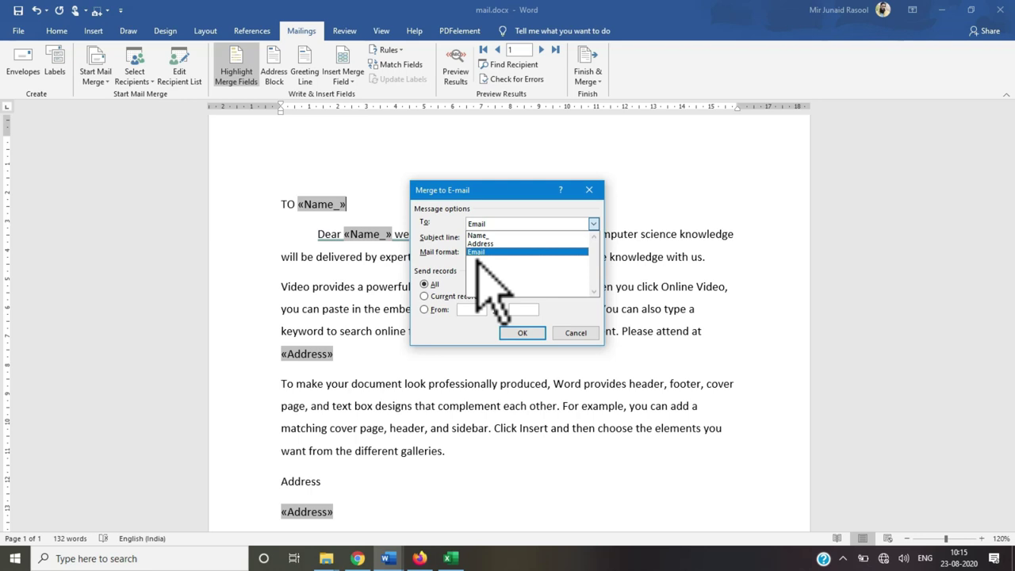
pyautogui.click(485, 251)
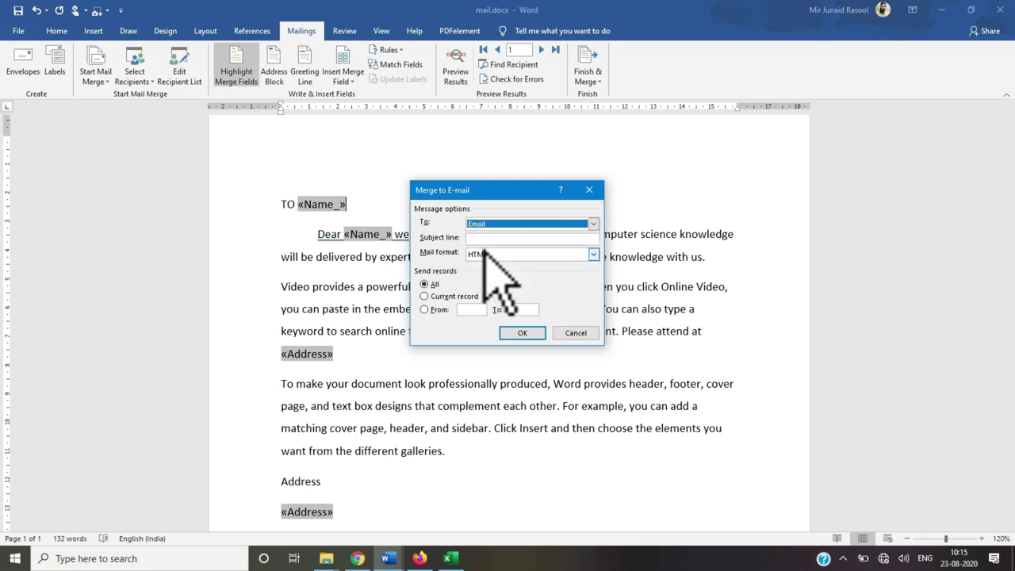
pyautogui.click(593, 255)
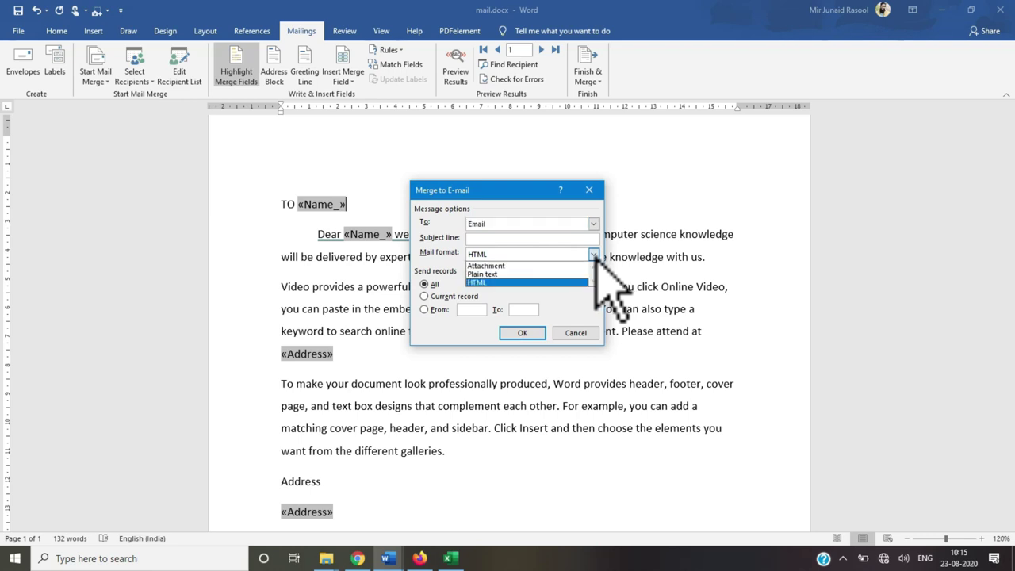
pyautogui.click(579, 273)
pyautogui.click(594, 254)
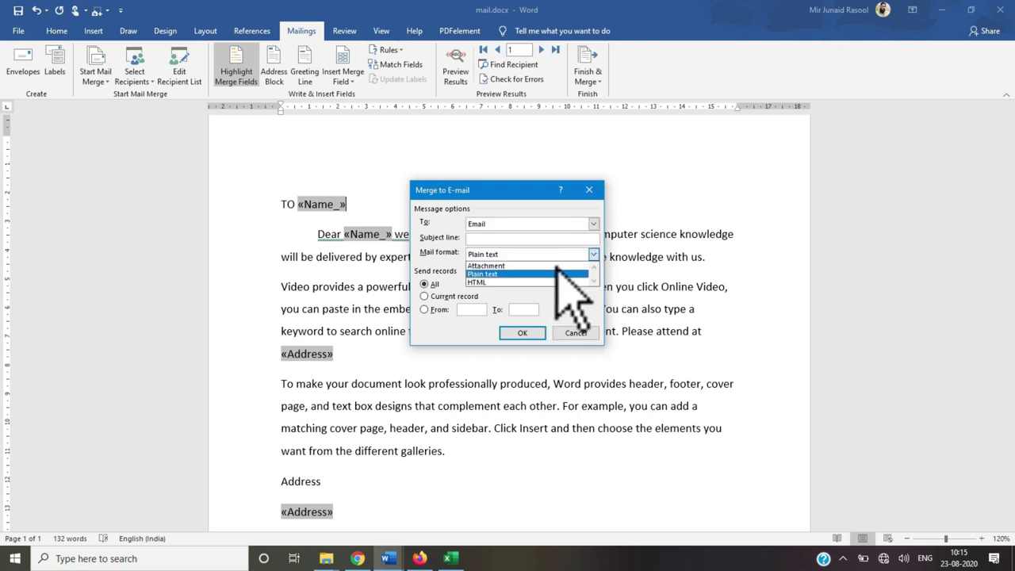
pyautogui.click(548, 266)
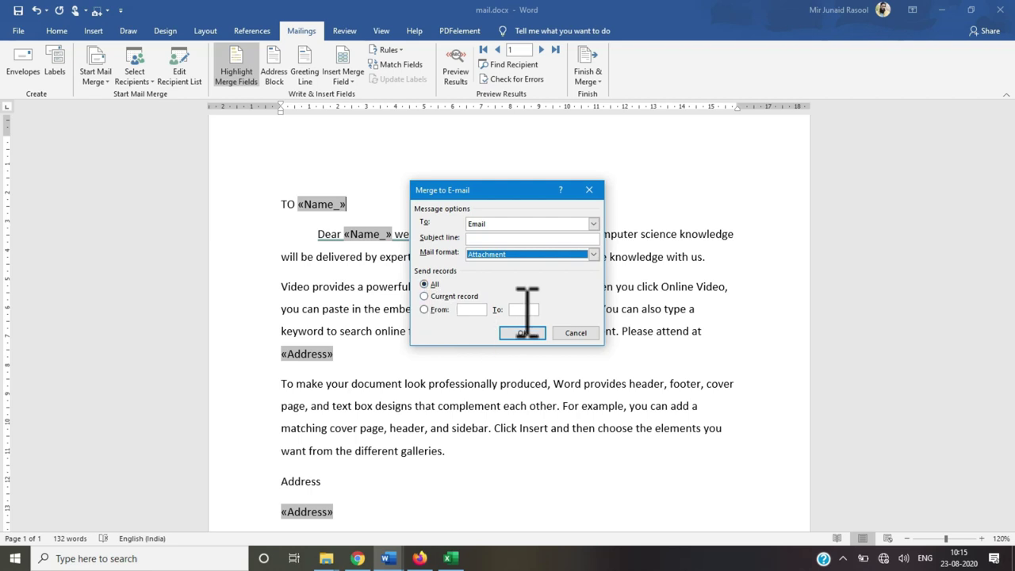
# Step: Choose All records, set the mail format back to HTML, then cancel without sending
pyautogui.click(424, 296)
pyautogui.click(424, 309)
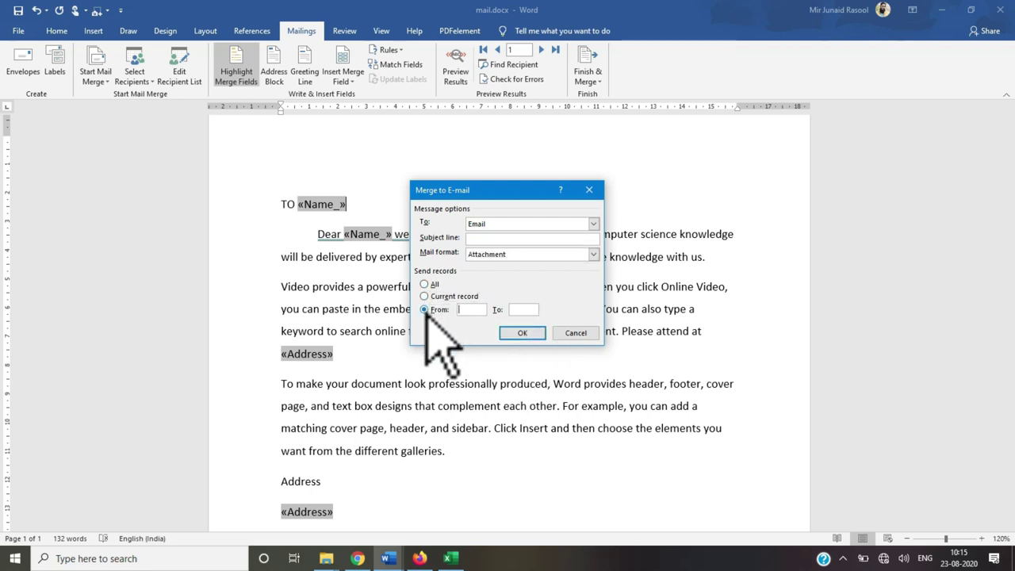
pyautogui.click(424, 286)
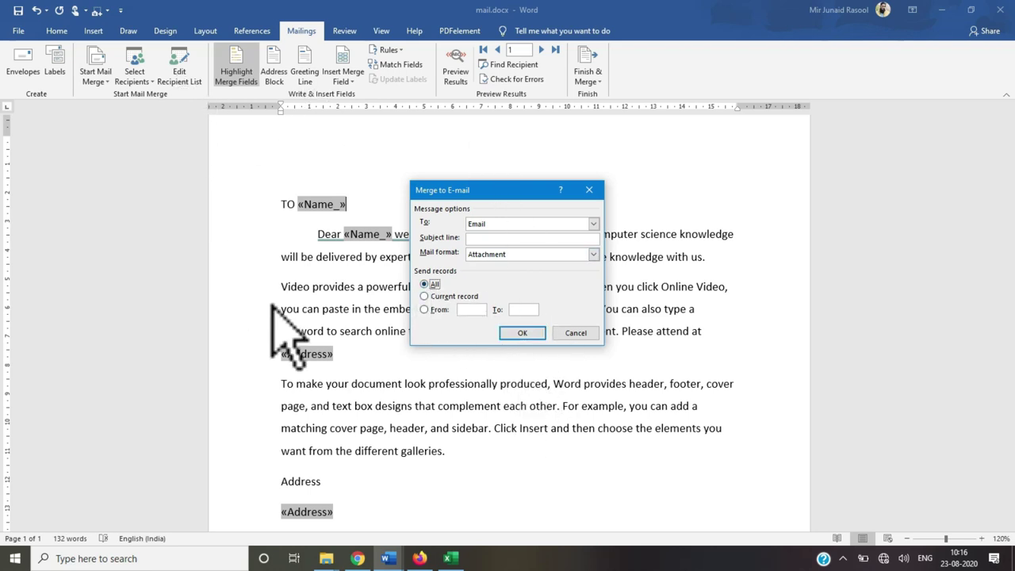
pyautogui.click(457, 558)
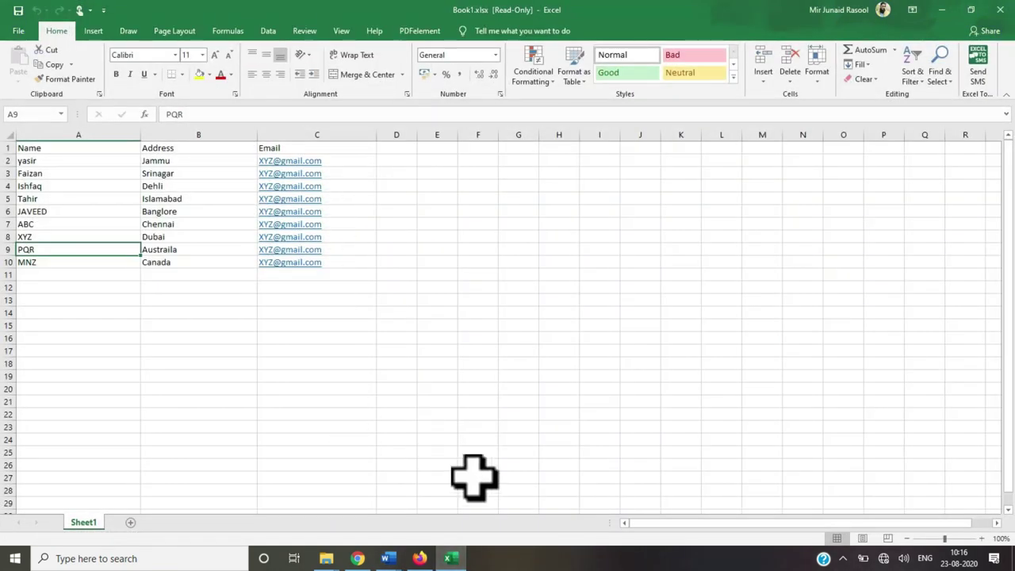
pyautogui.click(388, 558)
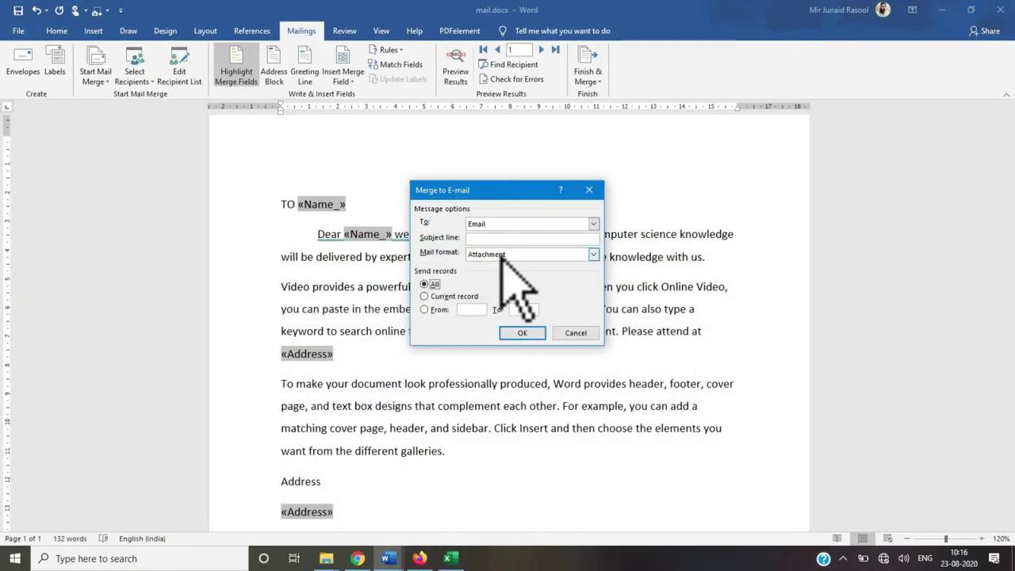
pyautogui.click(587, 254)
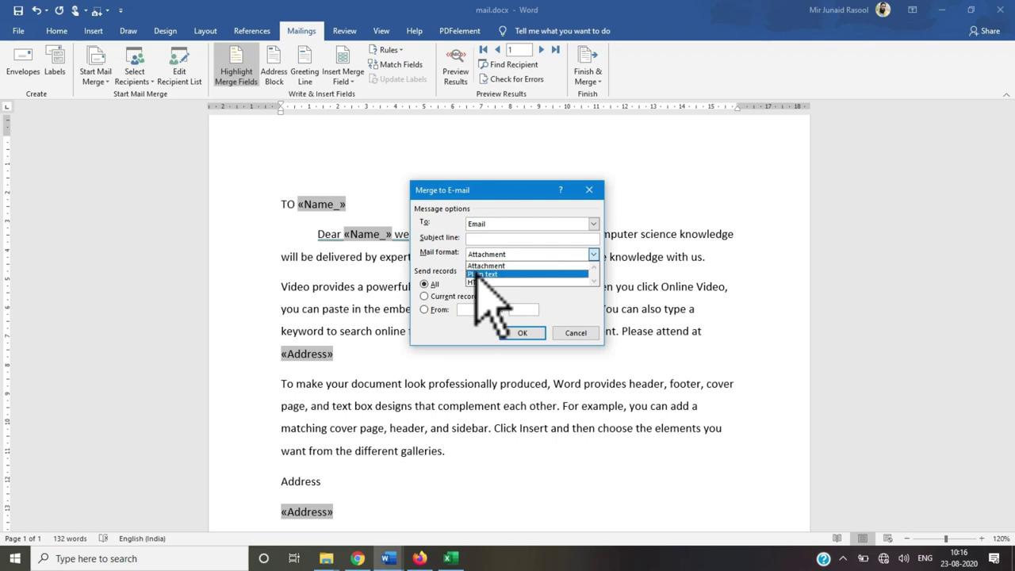
pyautogui.click(487, 266)
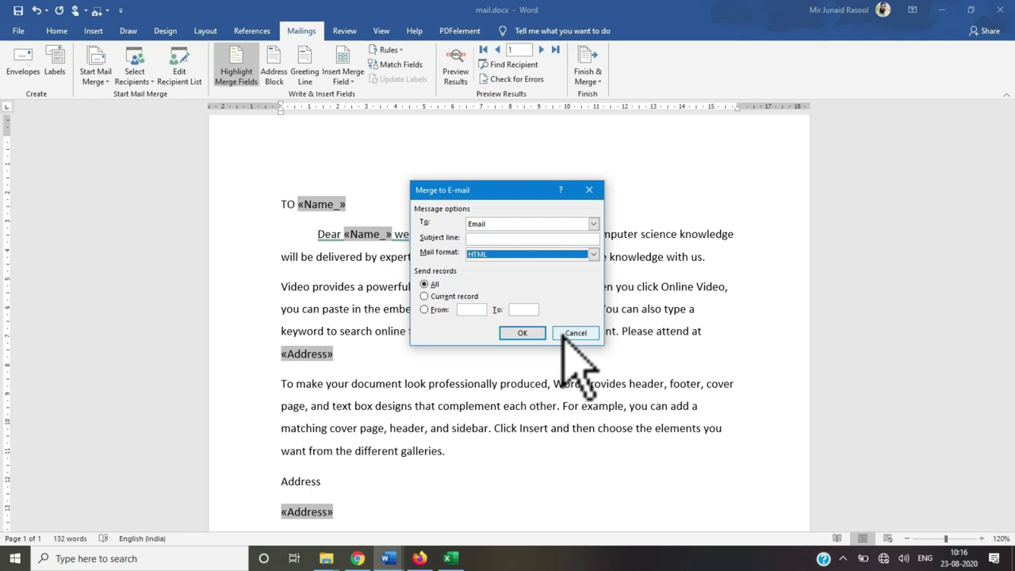
pyautogui.click(569, 333)
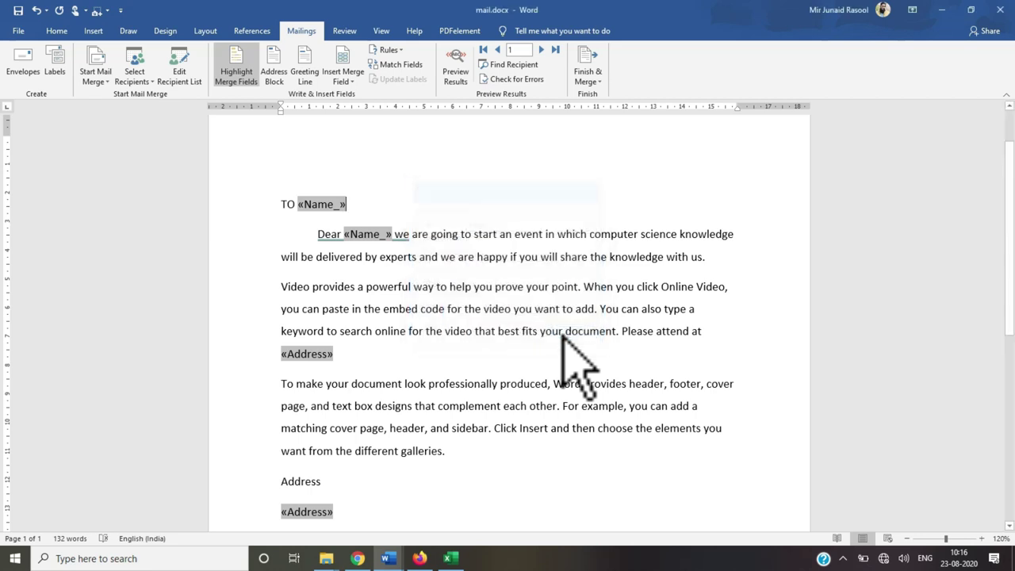
# Step: Insert a page break before 'TO' so a blank page precedes the letter
pyautogui.click(593, 79)
pyautogui.click(571, 190)
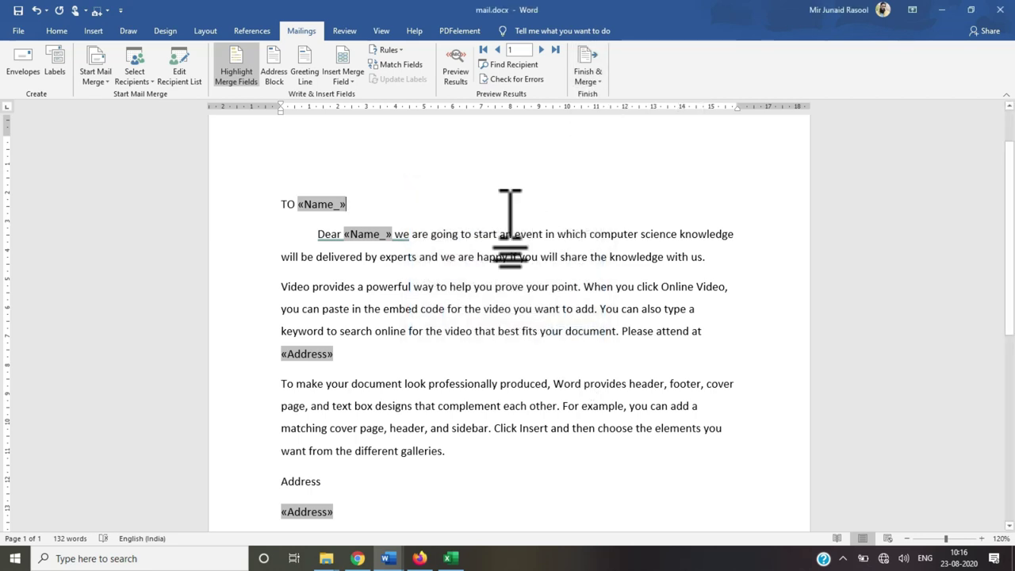
pyautogui.click(283, 204)
pyautogui.hotkey('ctrl', 'Return')
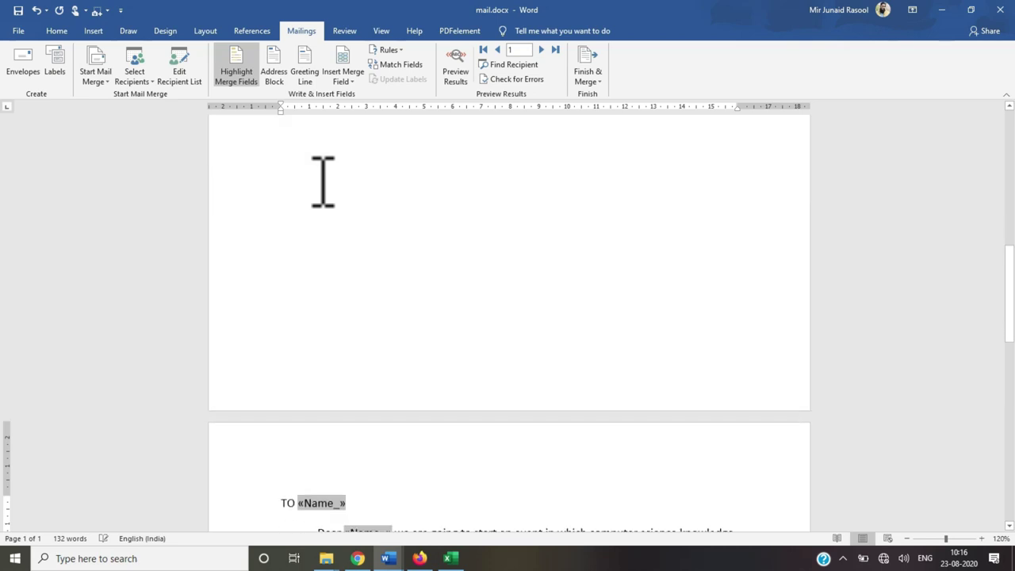
pyautogui.moveTo(1009, 309); pyautogui.dragTo(1010, 237)
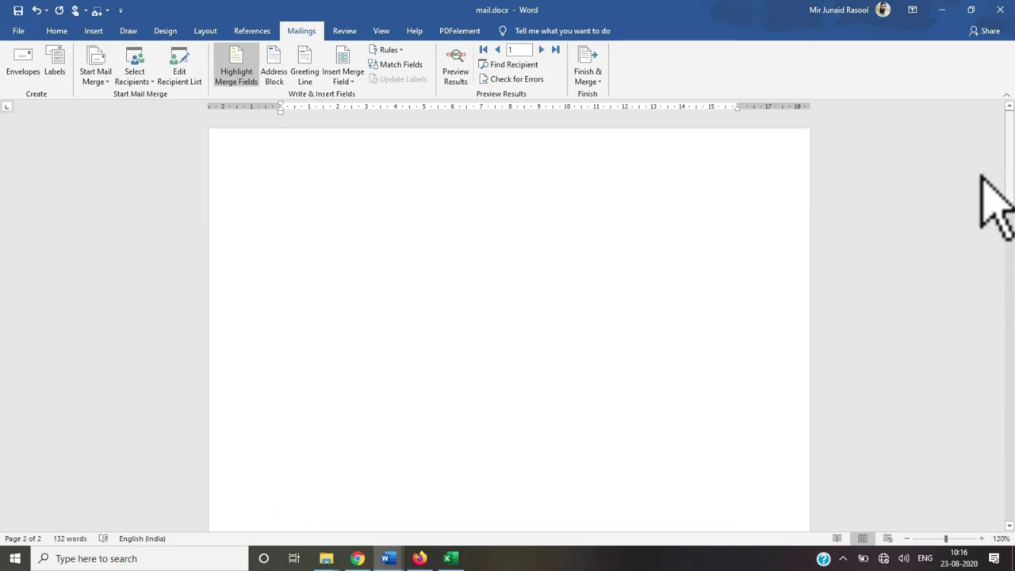
pyautogui.click(268, 213)
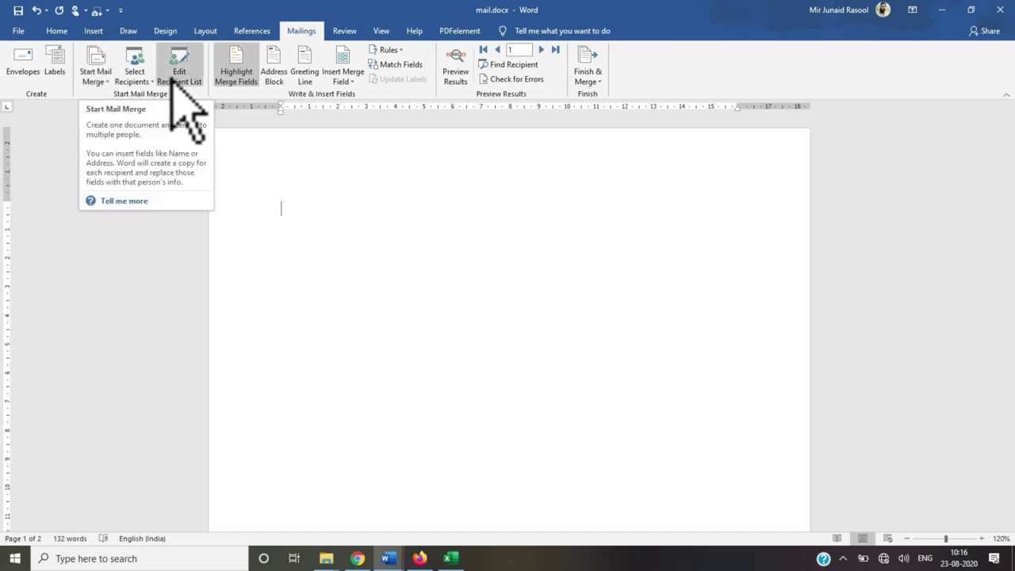
# Step: Choose Envelopes as the merge document type and bring up Envelope Options at Size 10
pyautogui.click(92, 79)
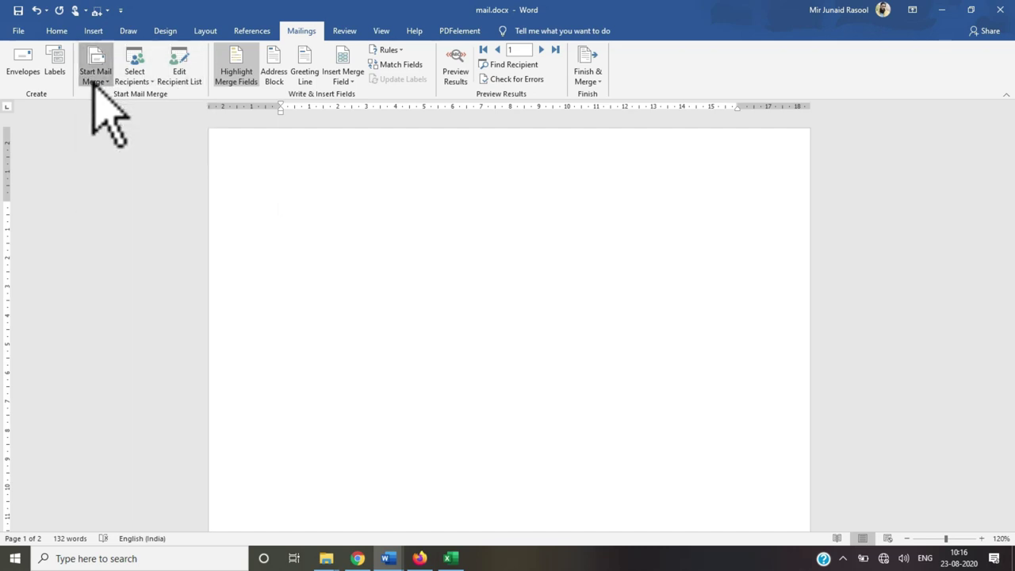
pyautogui.click(102, 125)
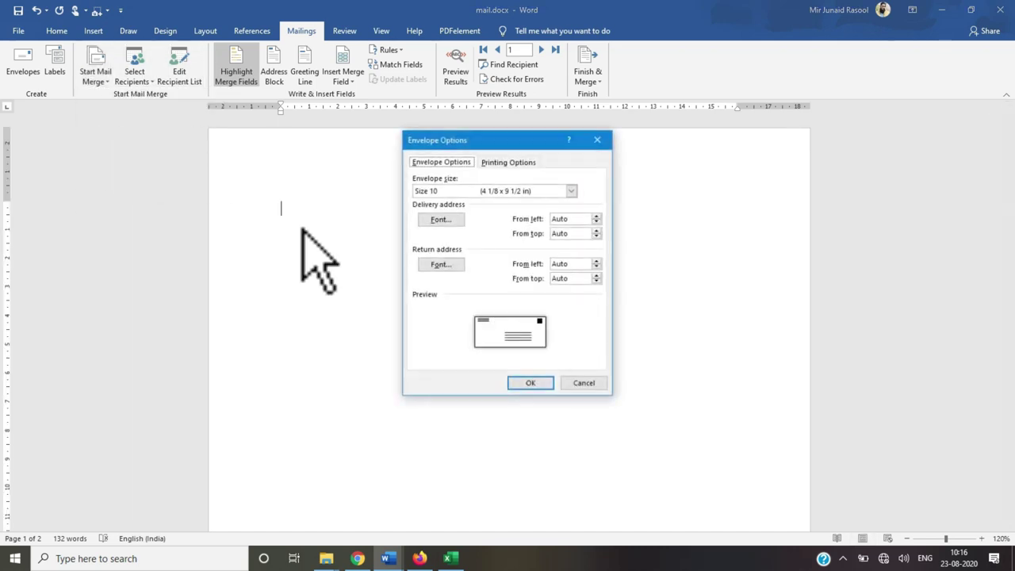
pyautogui.click(504, 162)
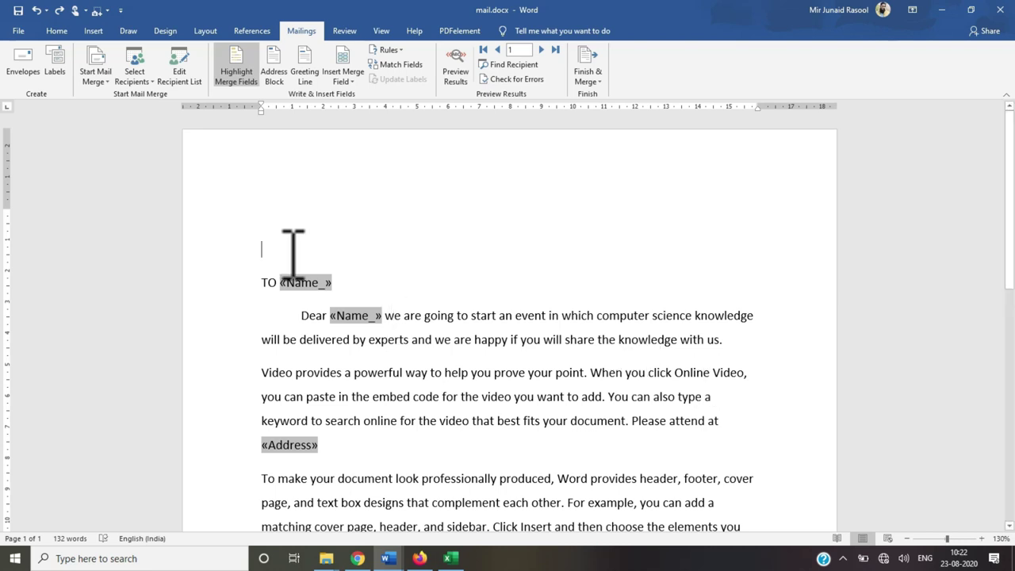
pyautogui.hotkey('ctrl', 'Return')
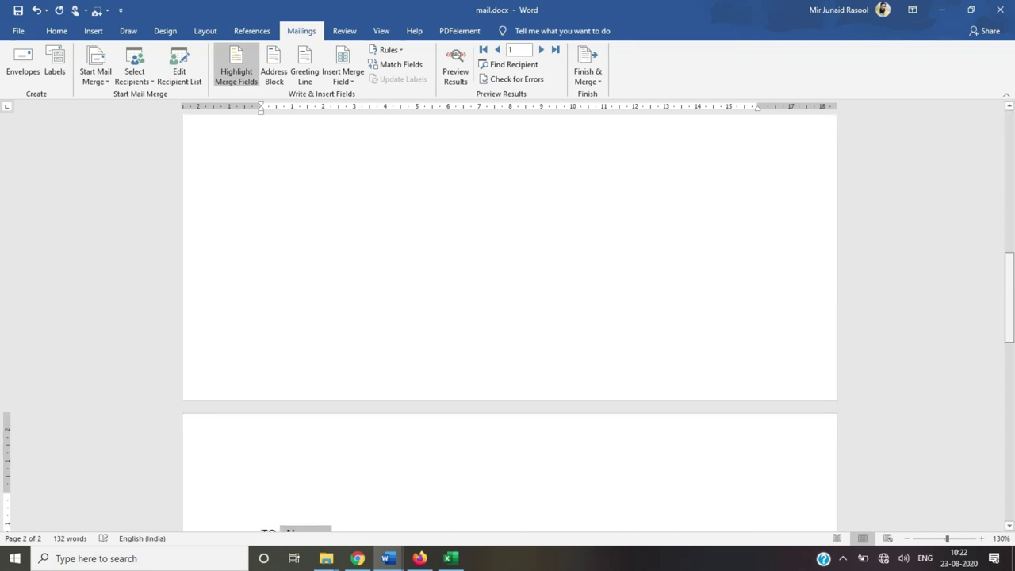
pyautogui.moveTo(1009, 298); pyautogui.dragTo(1009, 159)
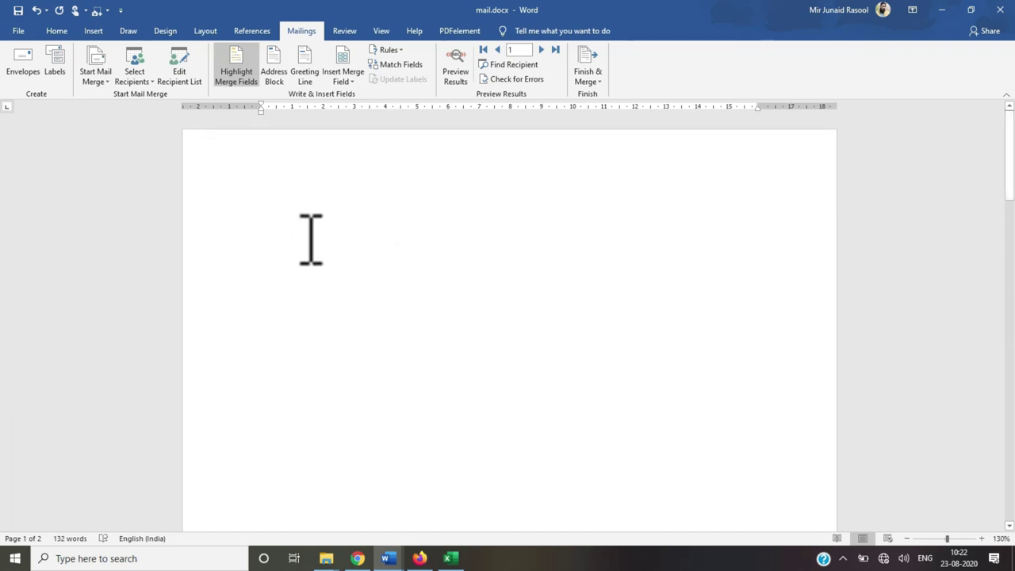
pyautogui.click(95, 76)
pyautogui.click(118, 127)
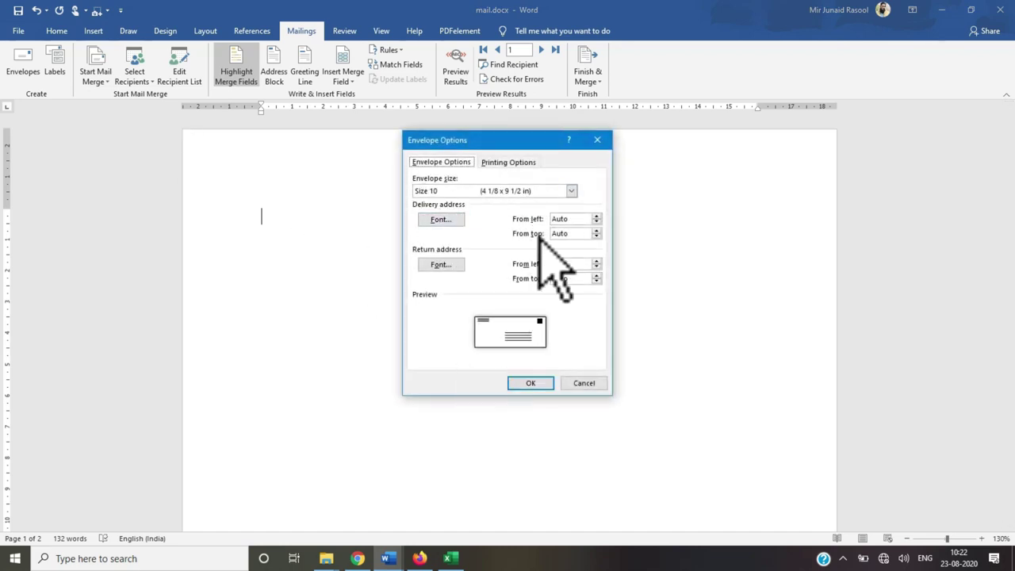
# Step: Accept the Size 10 envelope, confirm replacing the letter, and review the recipient list
pyautogui.click(530, 383)
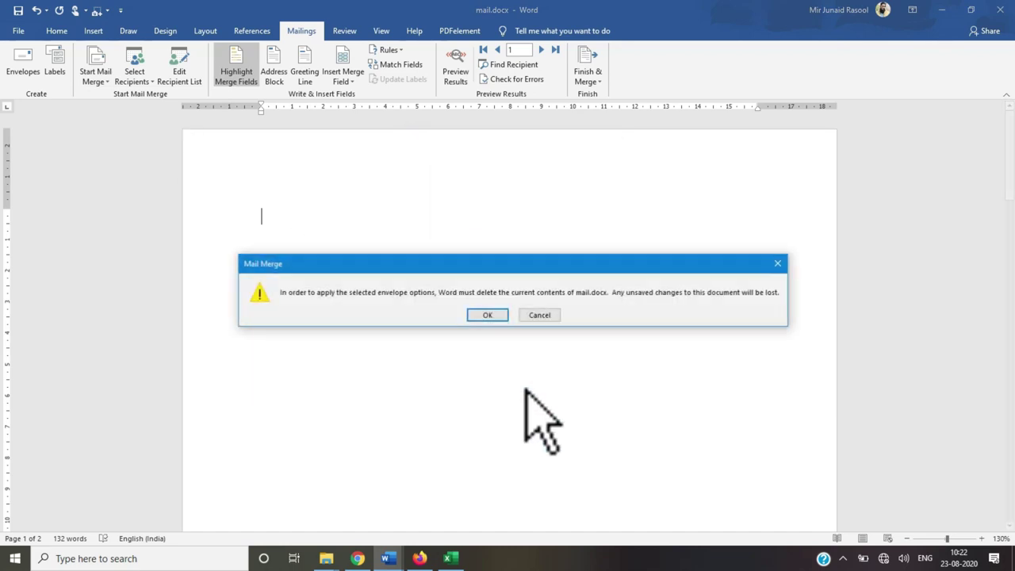
pyautogui.click(489, 315)
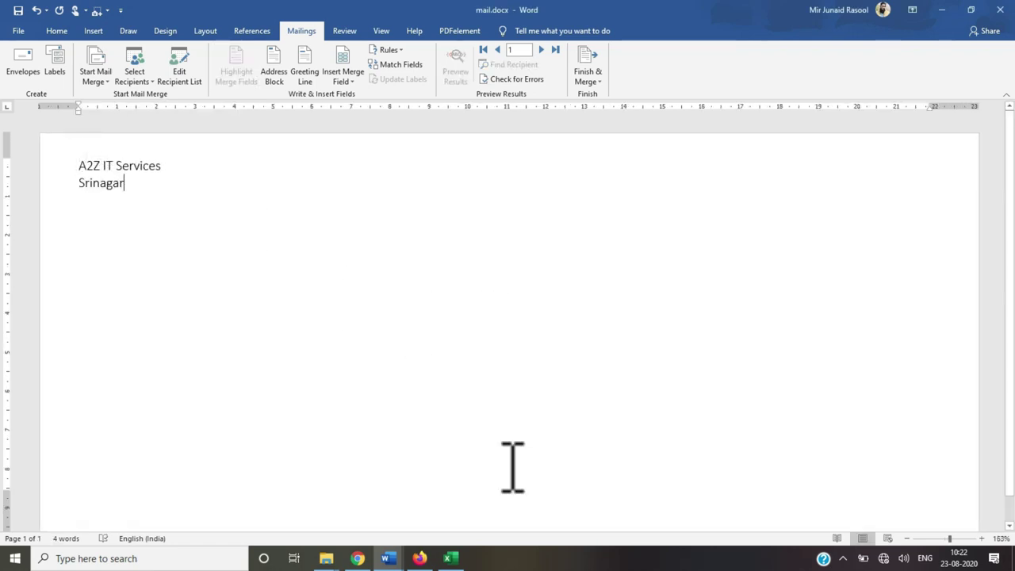
pyautogui.hotkey('ctrl', 'v')
pyautogui.click(396, 382)
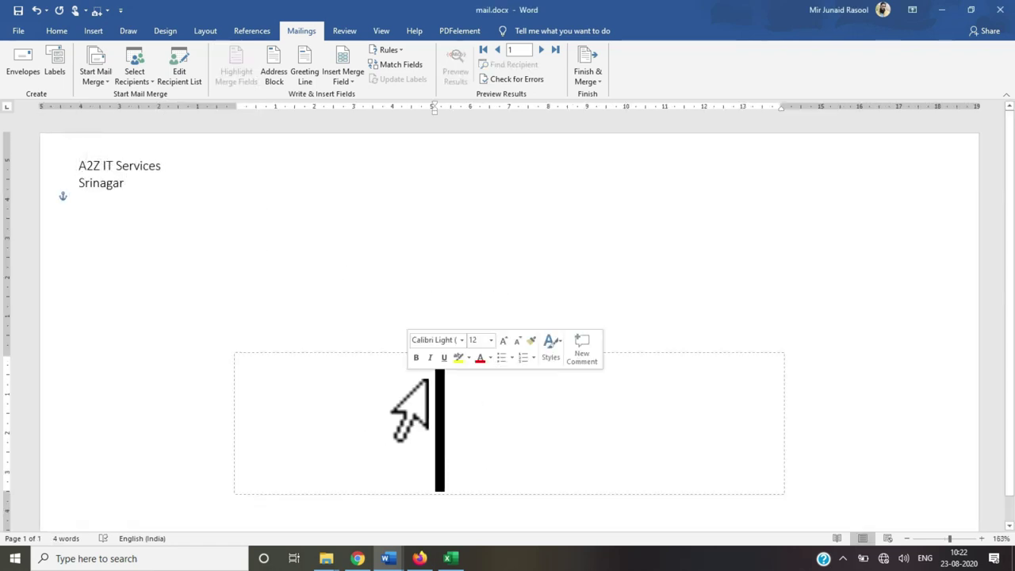
pyautogui.click(140, 80)
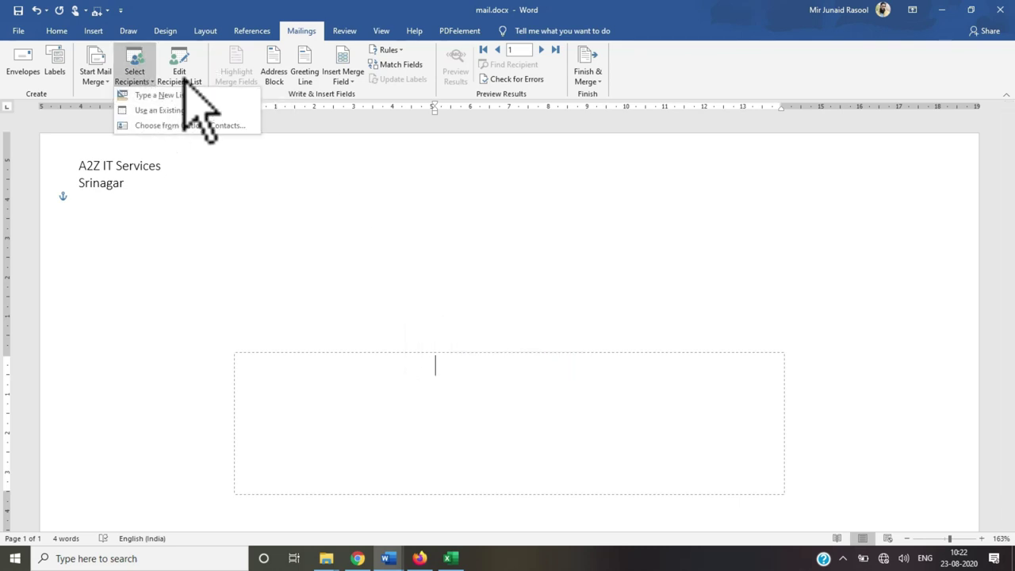
pyautogui.click(180, 77)
pyautogui.click(687, 127)
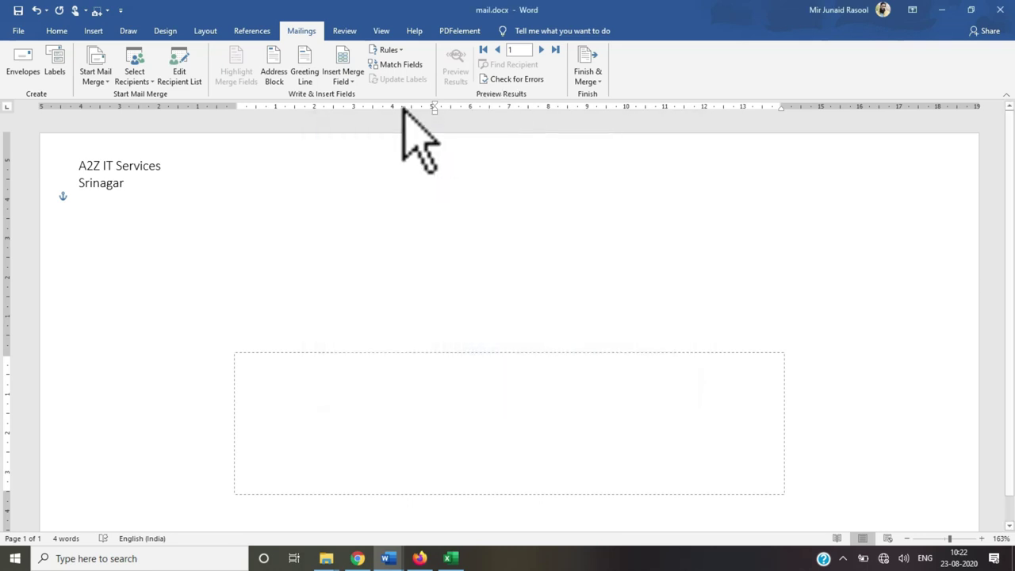
# Step: Insert the Name, Address and Email merge fields on separate lines of the delivery address
pyautogui.click(347, 80)
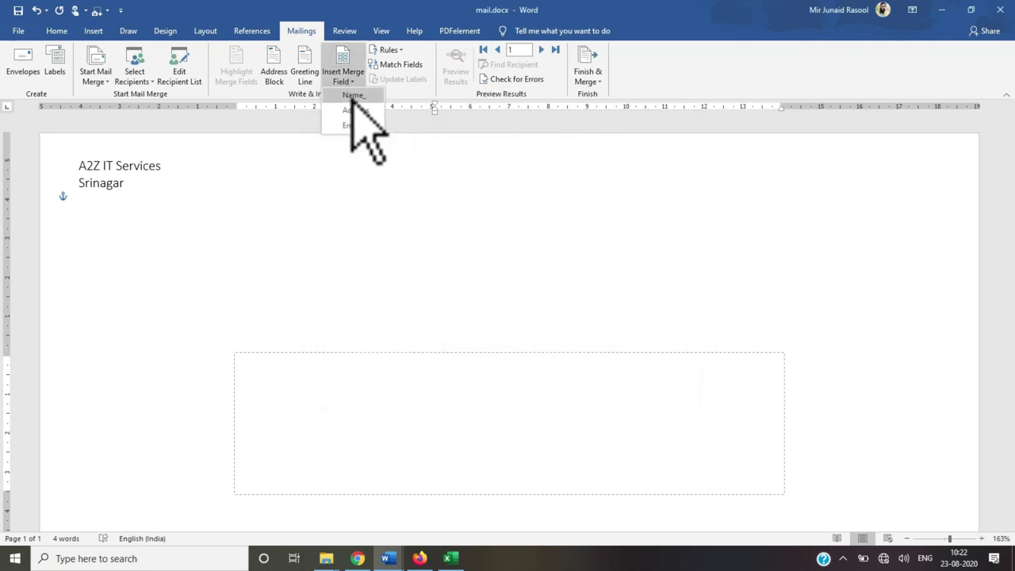
pyautogui.click(353, 96)
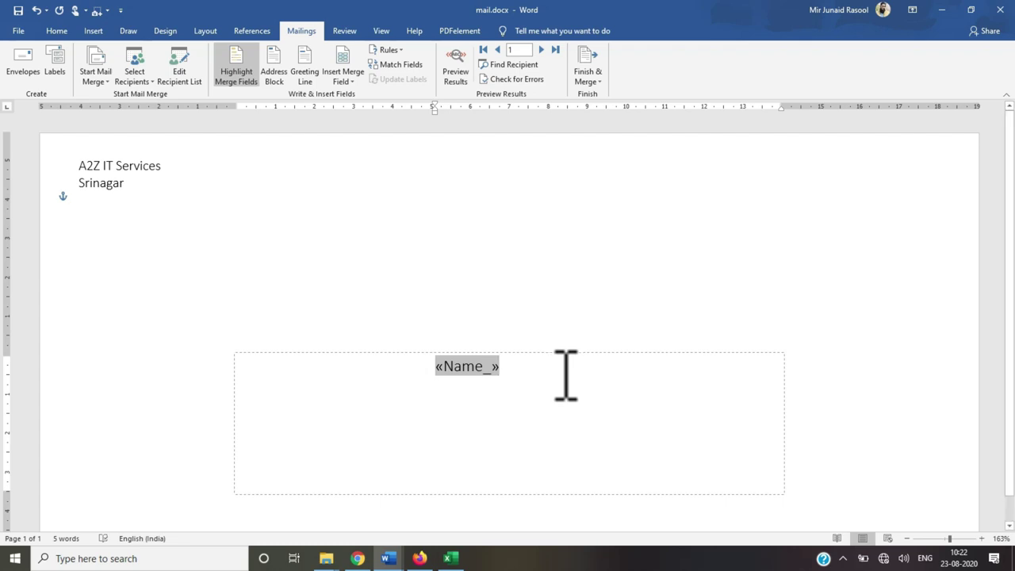
pyautogui.click(342, 76)
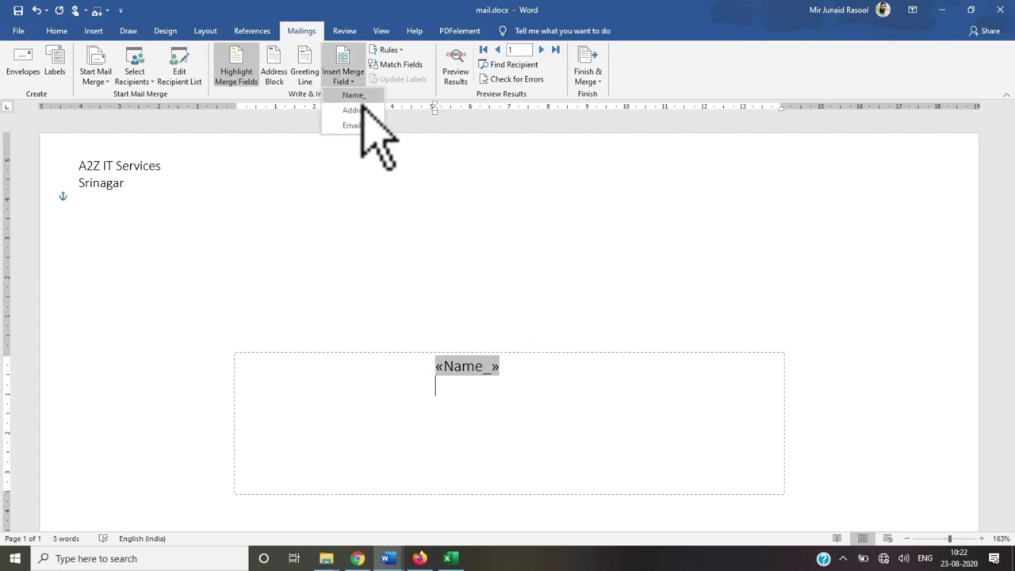
pyautogui.click(359, 118)
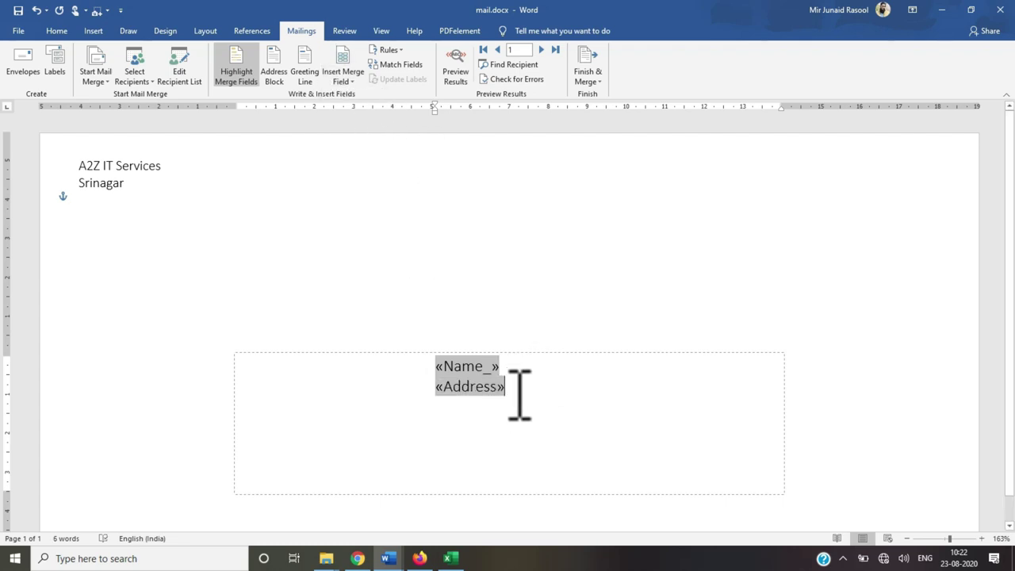
pyautogui.press('Return')
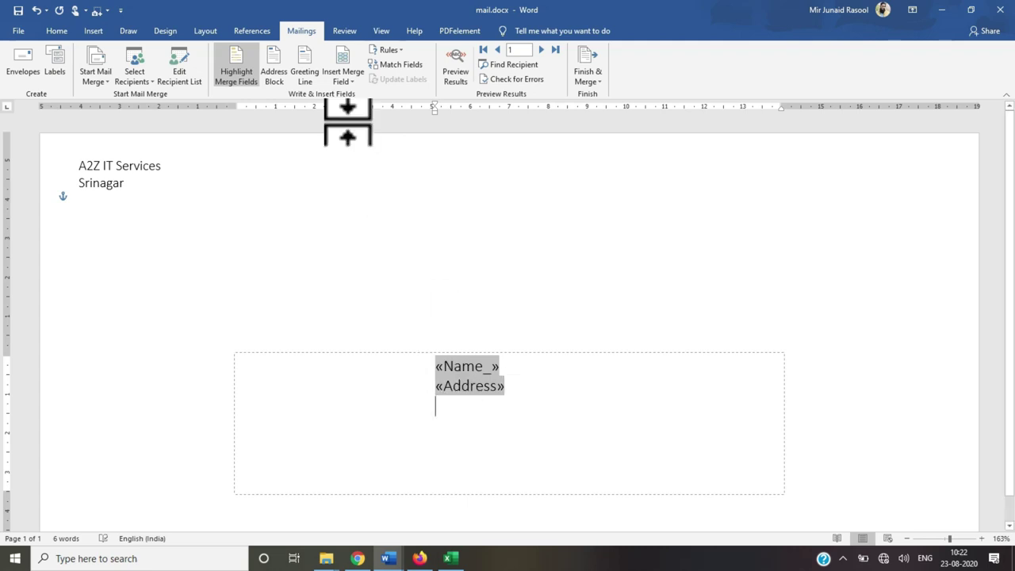
pyautogui.click(345, 78)
pyautogui.click(361, 131)
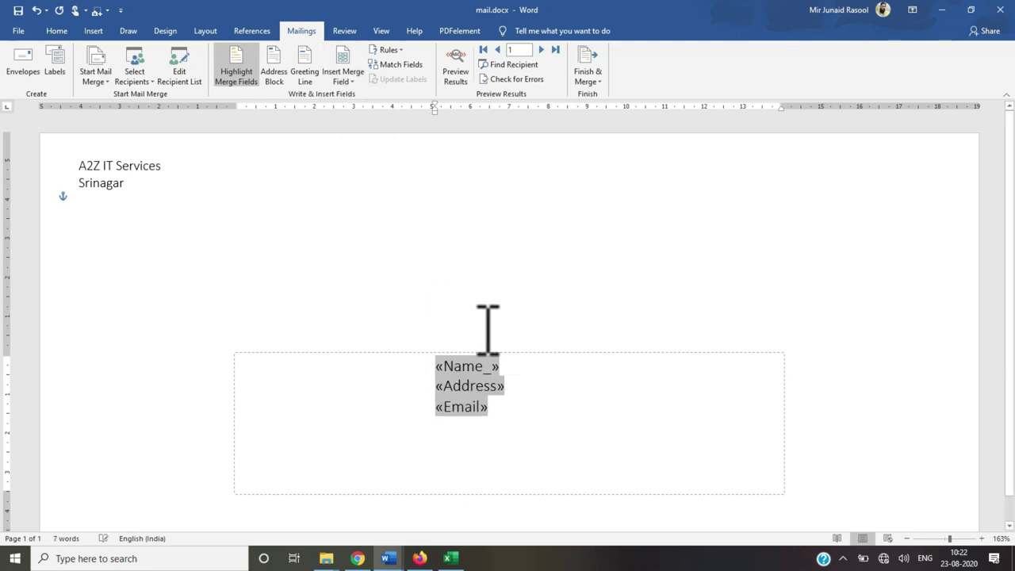
pyautogui.click(447, 266)
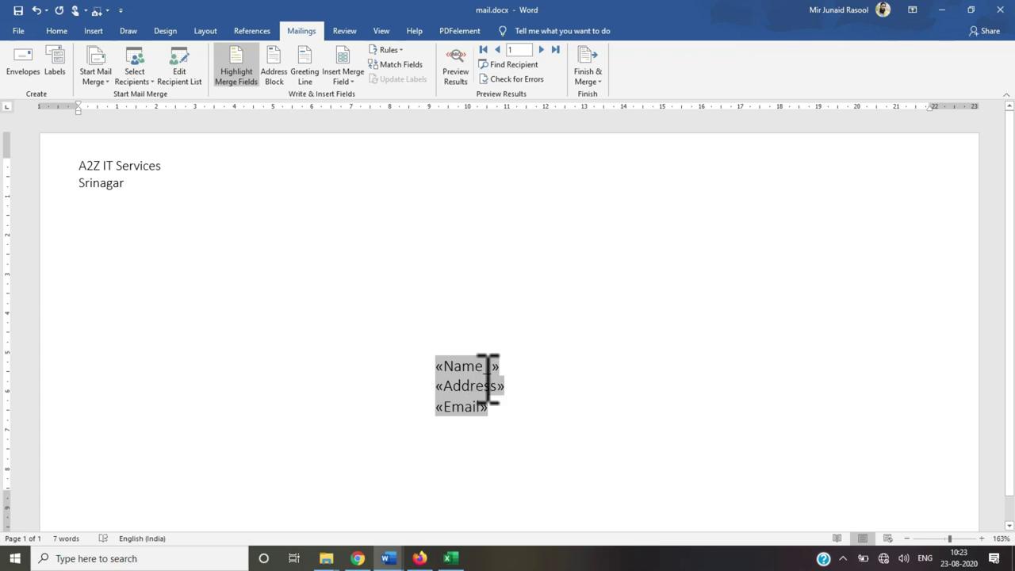
# Step: Preview the envelope with real recipient data, stepping forward six records
pyautogui.click(466, 79)
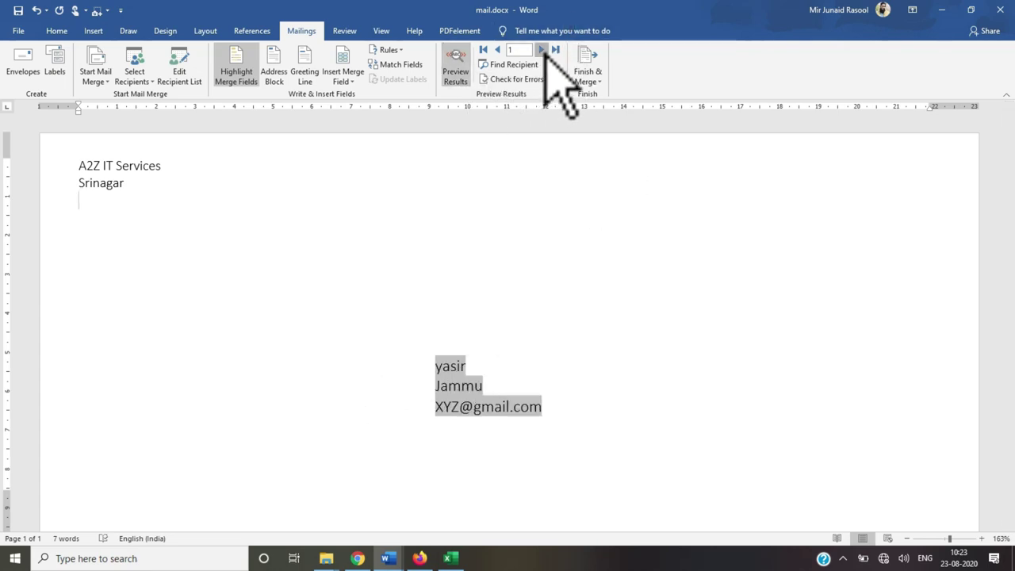
pyautogui.click(541, 50)
pyautogui.click(542, 49)
pyautogui.click(542, 49)
pyautogui.click(542, 49)
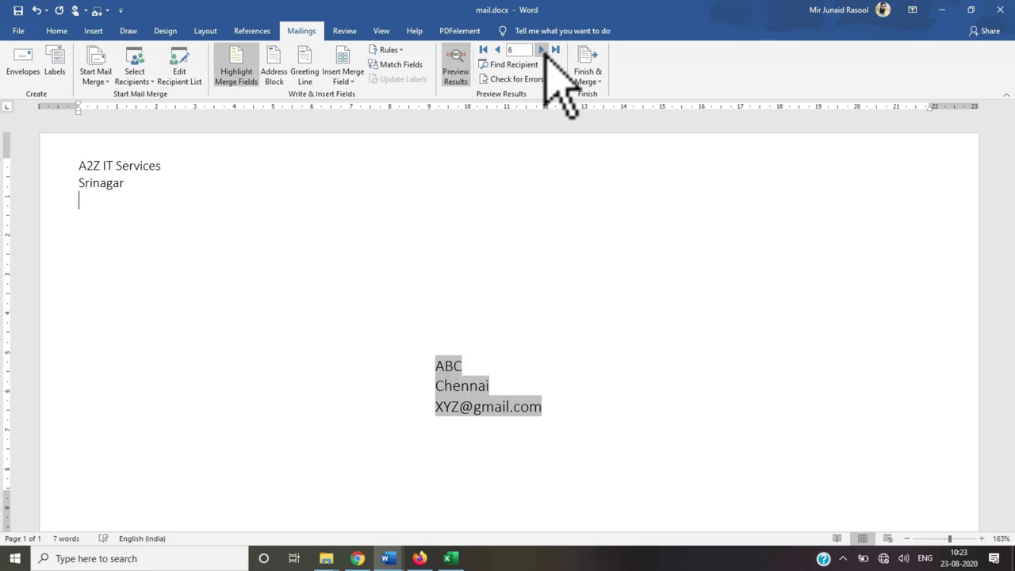
pyautogui.click(542, 49)
pyautogui.click(542, 50)
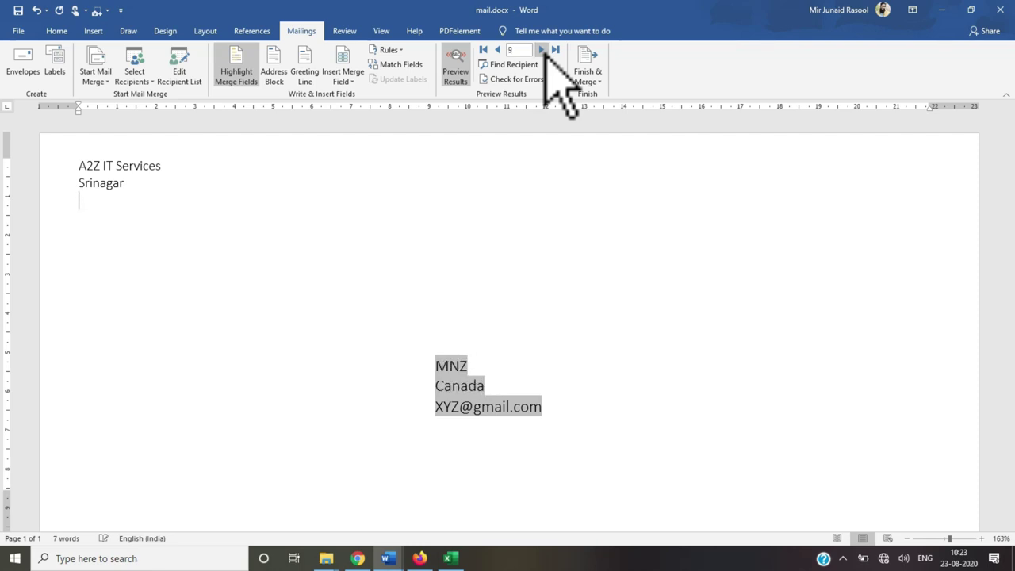
# Step: Choose Finish & Merge > Print Documents, then cancel printing
pyautogui.click(588, 78)
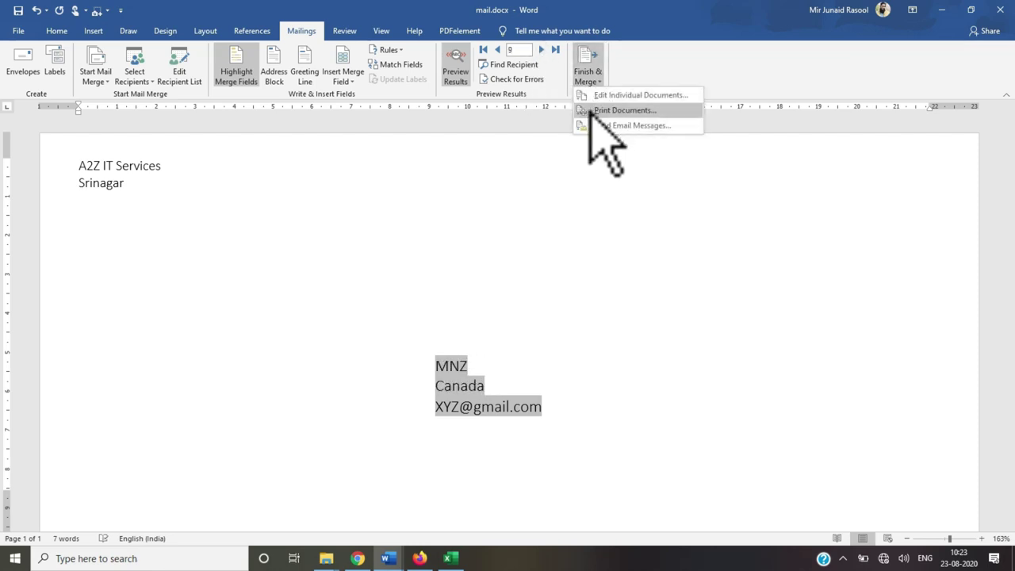
pyautogui.click(591, 111)
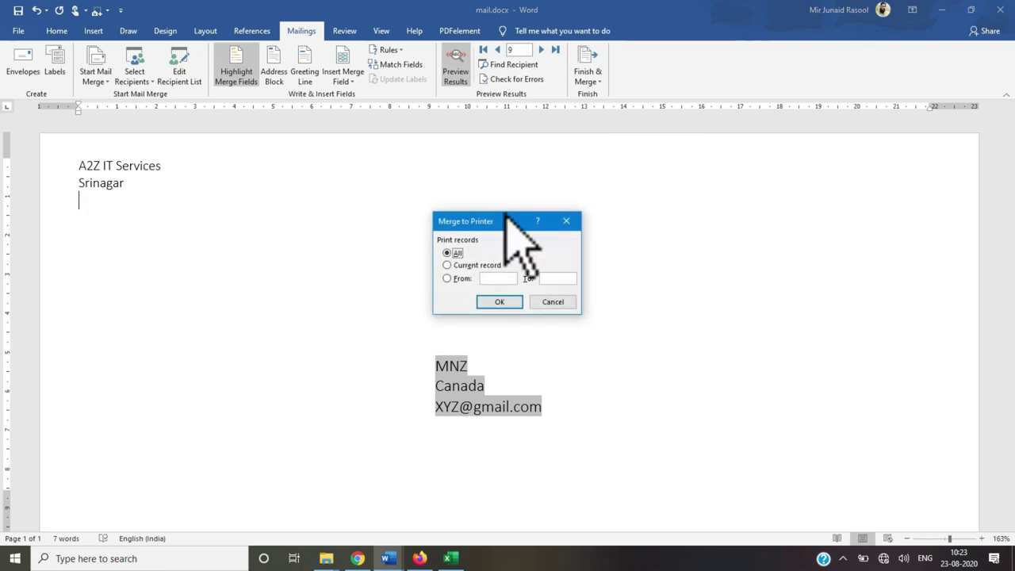
pyautogui.click(553, 302)
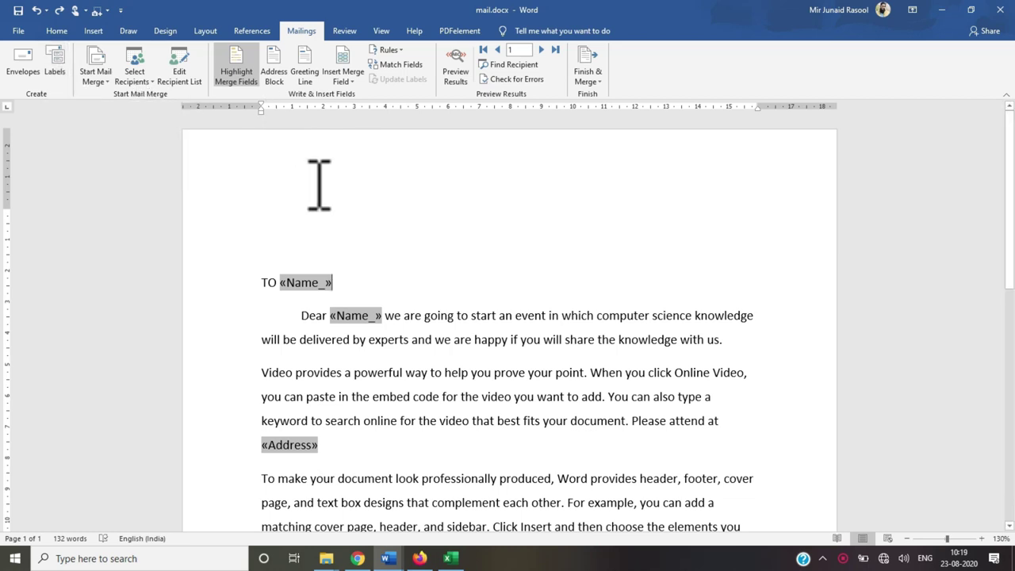
# Step: Show the Finish & Merge choices: edit individual letters, print, or send as e-mail
pyautogui.click(587, 79)
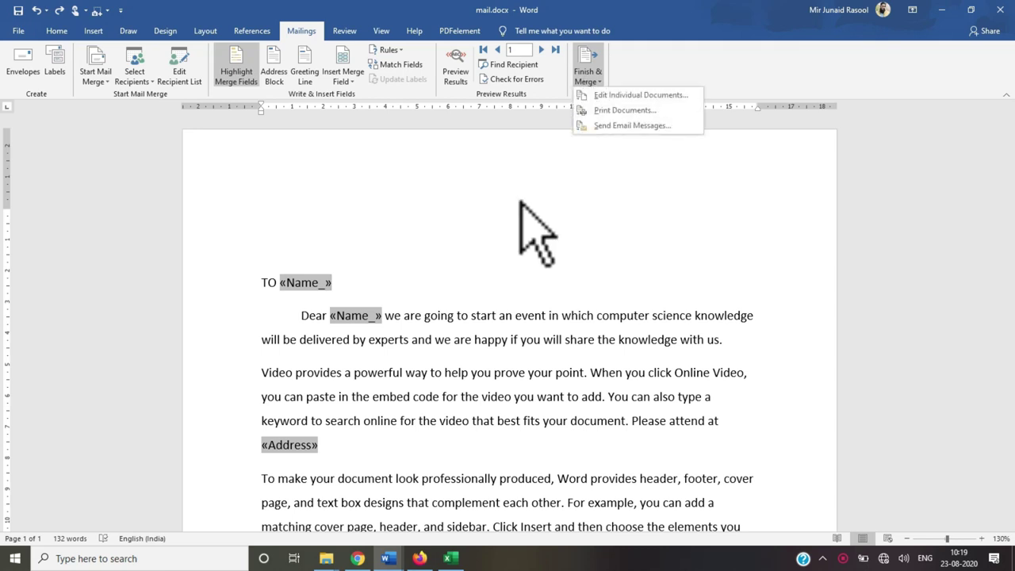